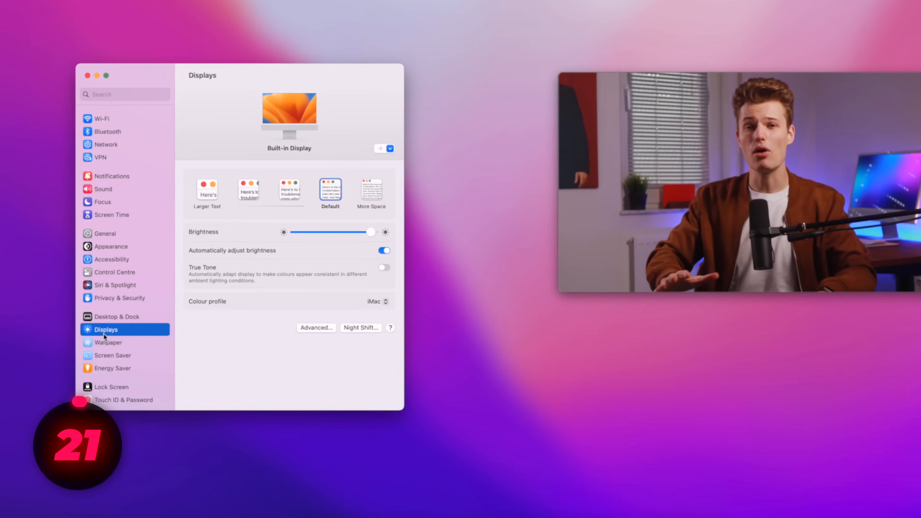
- In the Desktop & Dock settings, turn on automatic Dock hiding and set automatic menu bar hiding to Always
left_click(106, 316)
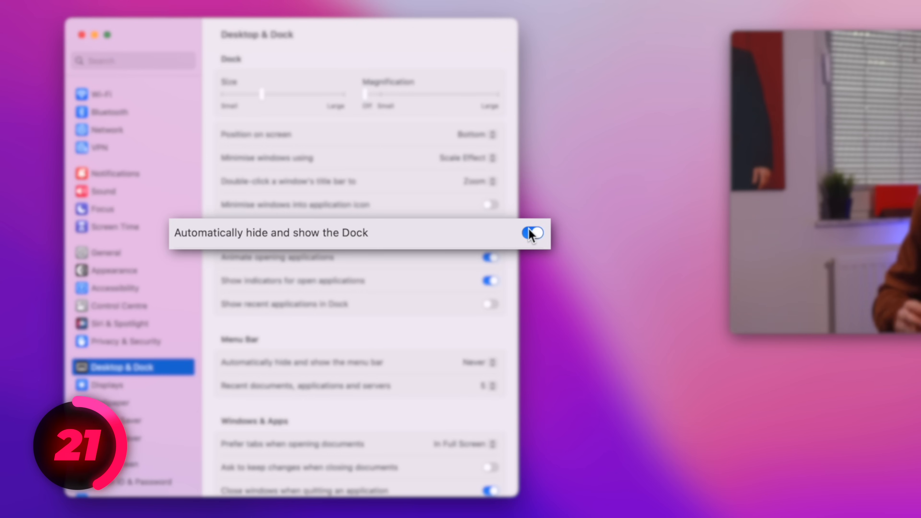
left_click(485, 365)
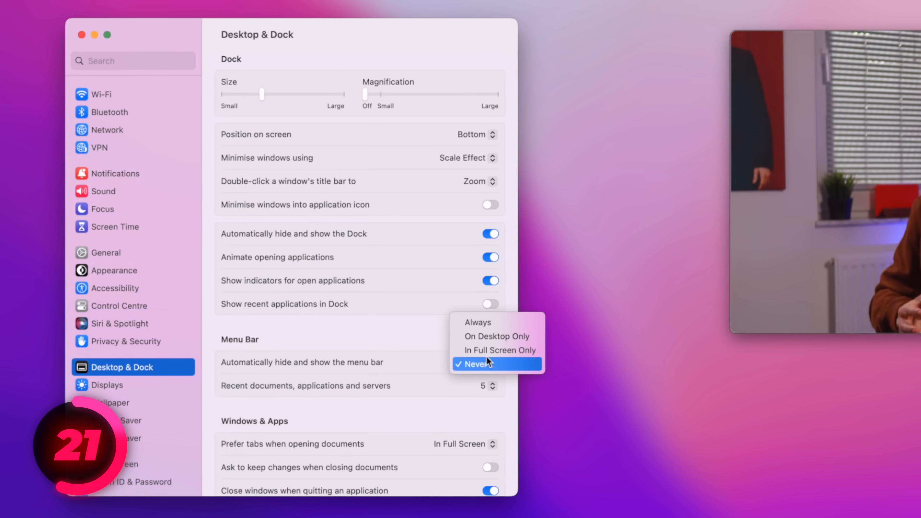
left_click(487, 323)
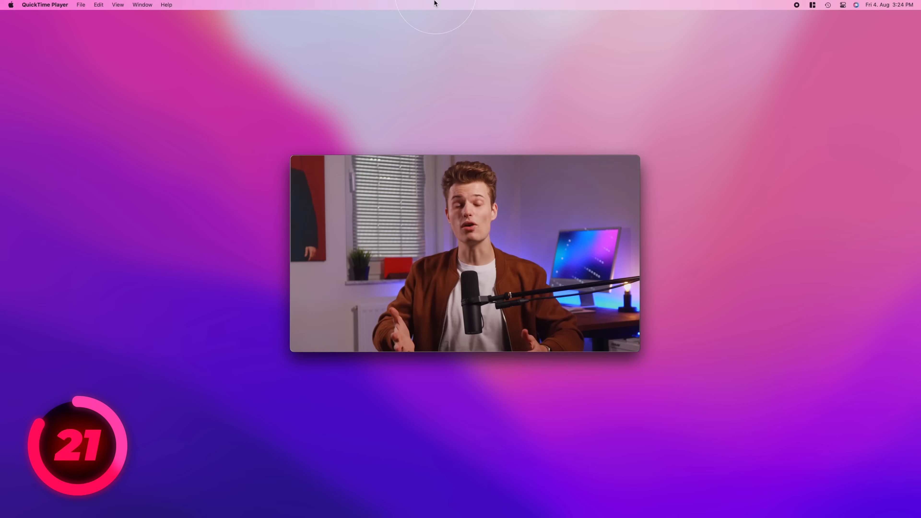
- Resize the Dock using its divider and turn its magnification on
mouse_move(247, 515)
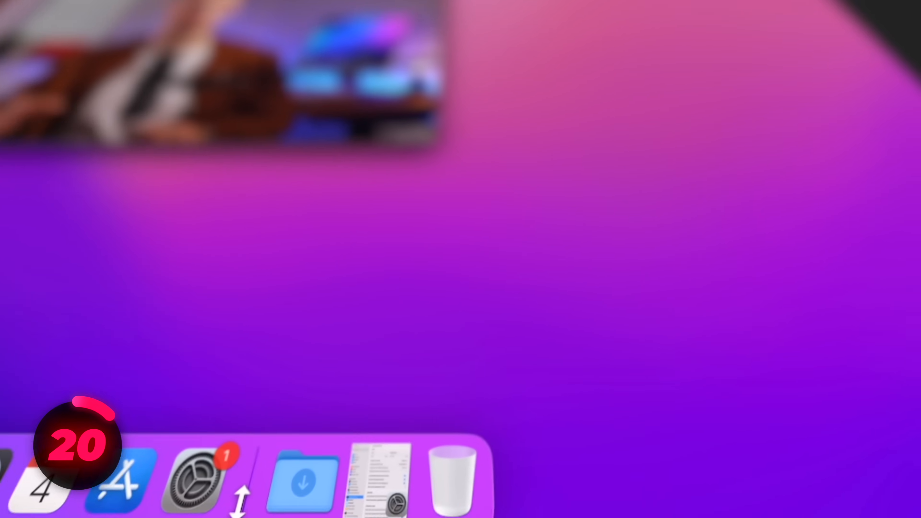
left_click_drag(187, 473, 231, 423)
right_click(448, 432)
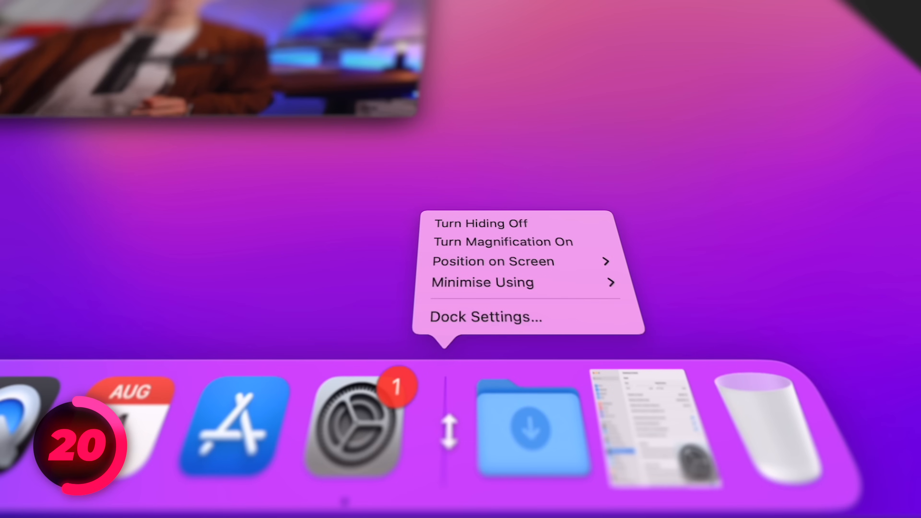
left_click(451, 242)
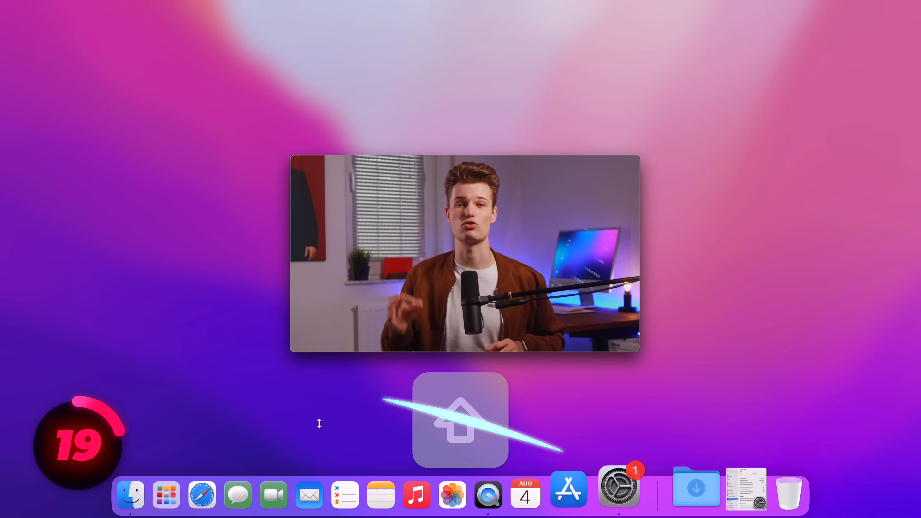
mouse_move(319, 423)
left_mouse_down()
mouse_move(145, 381)
mouse_move(319, 387)
mouse_move(588, 319)
left_mouse_up()
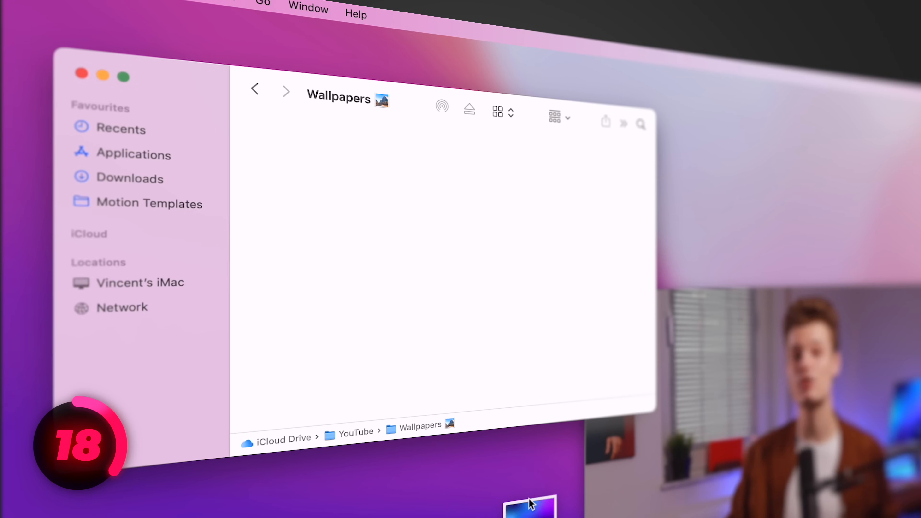
- Put an image into the Wallpapers folder and add that folder as an auto-rotating wallpaper source
left_click_drag(529, 500, 428, 184)
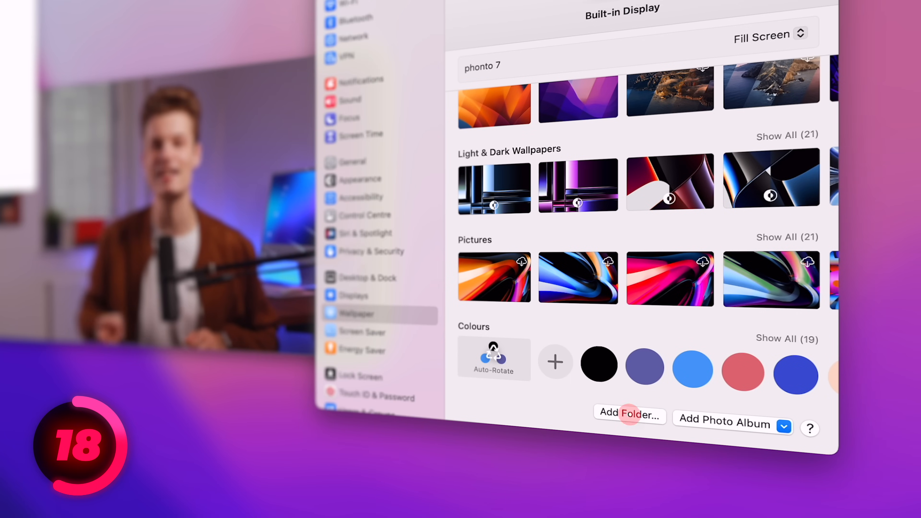
left_click(631, 415)
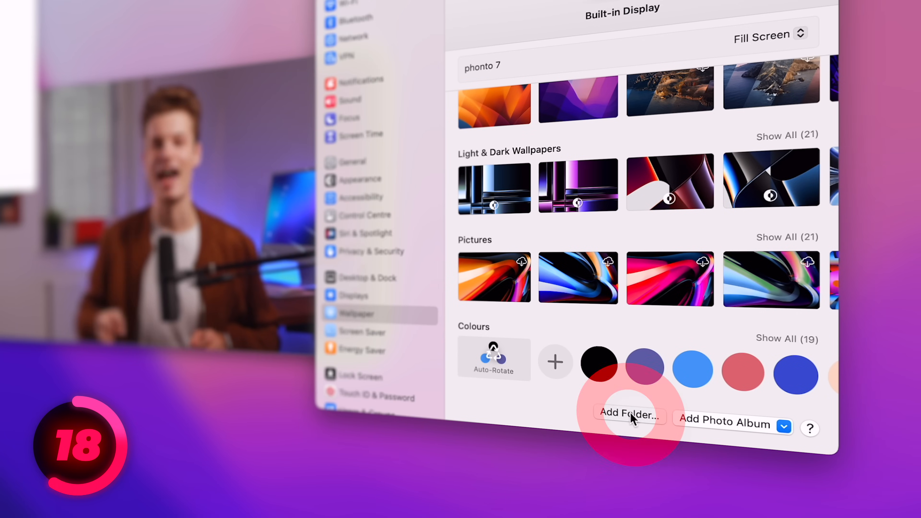
left_click(811, 302)
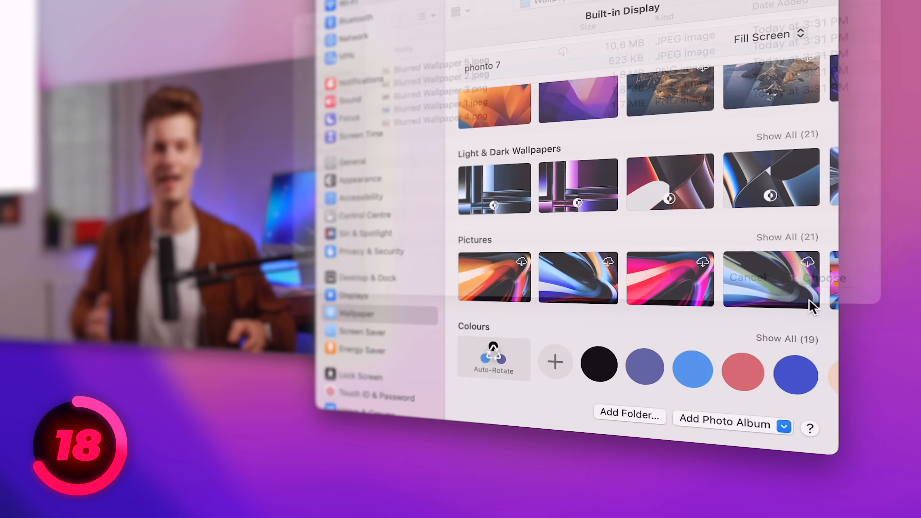
scroll(652, 340, "down", 3)
left_click(503, 351)
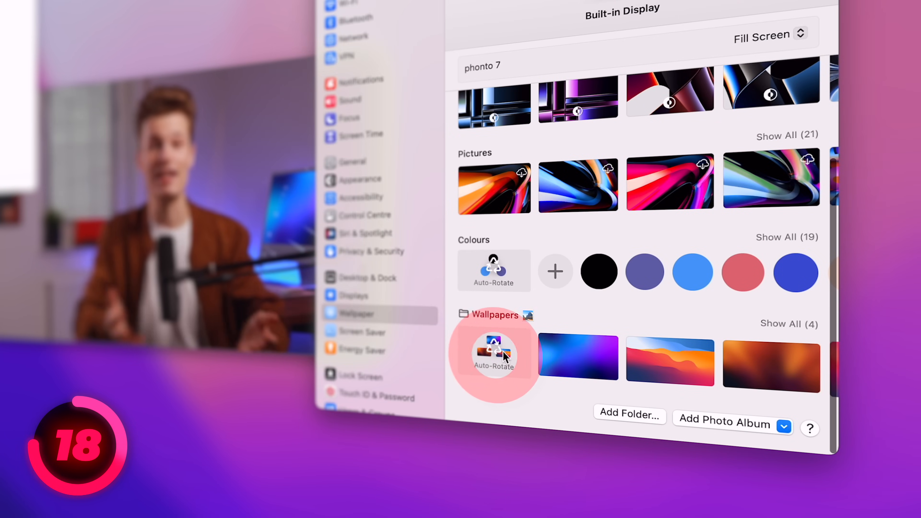
- Try the Every Hour change interval for the rotating wallpaper and set it back to Every Day
left_click(678, 58)
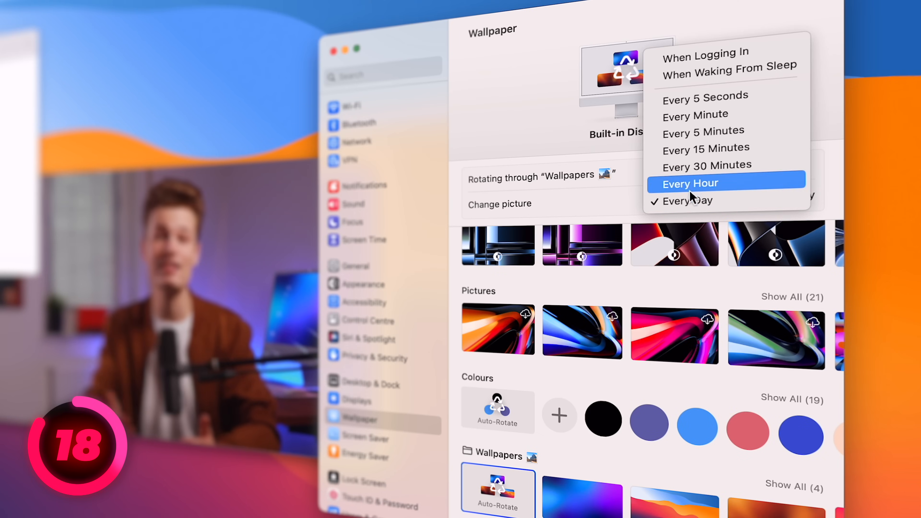
left_click(690, 184)
left_click(690, 199)
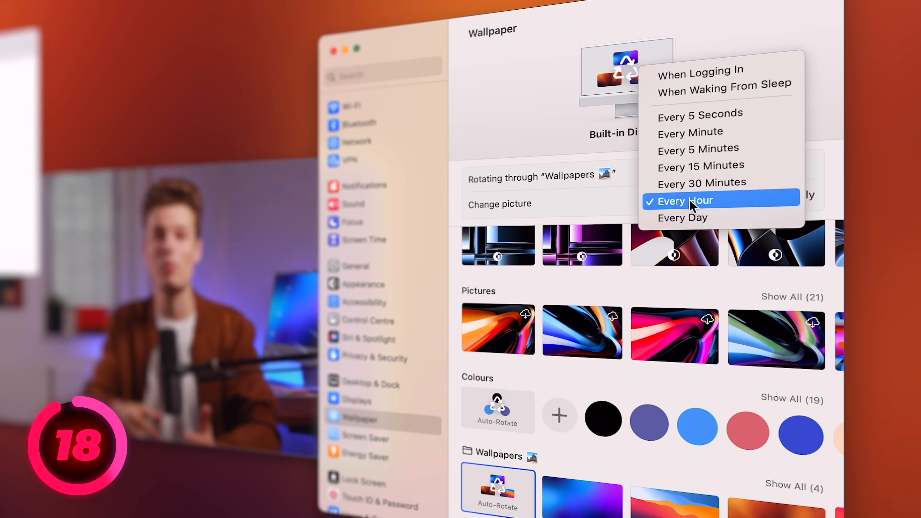
left_click(690, 217)
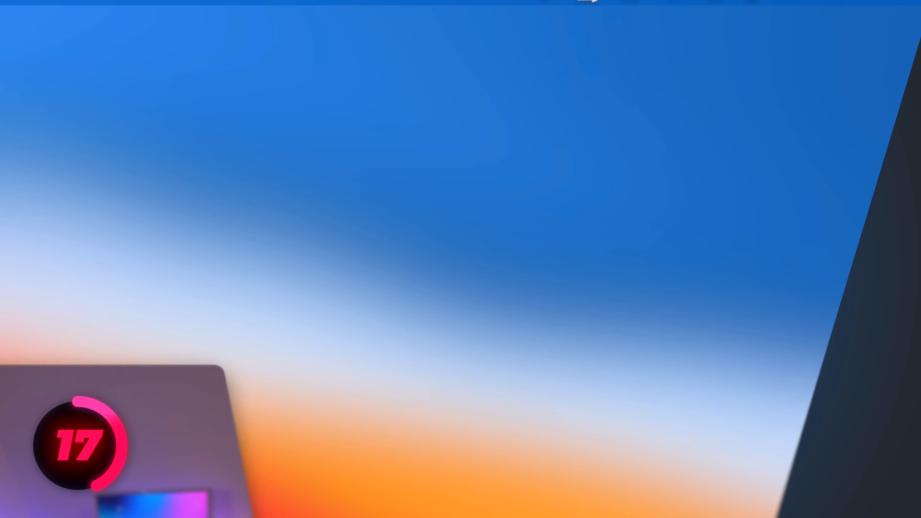
- Use Unsplash Wallpapers to cycle through suggested photos and set the Gasadalur, Faroe Islands photo as the desktop wallpaper
left_click(797, 4)
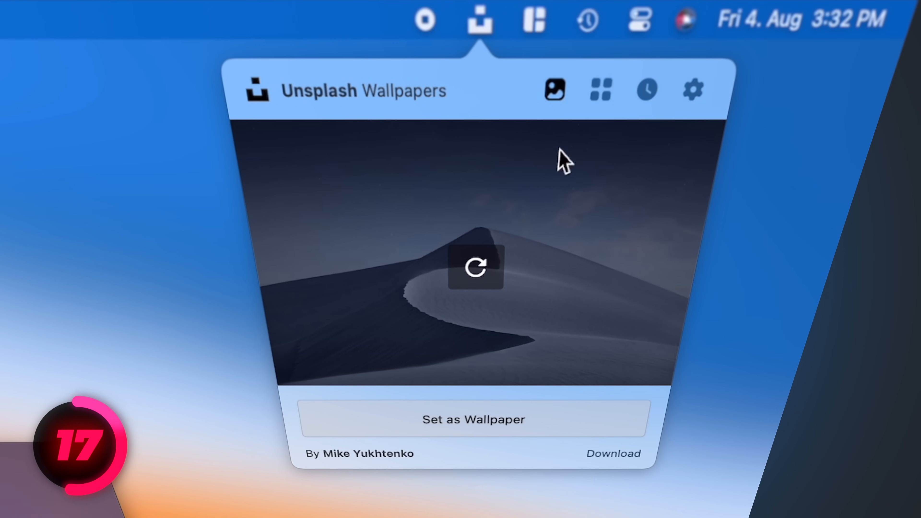
left_click(601, 91)
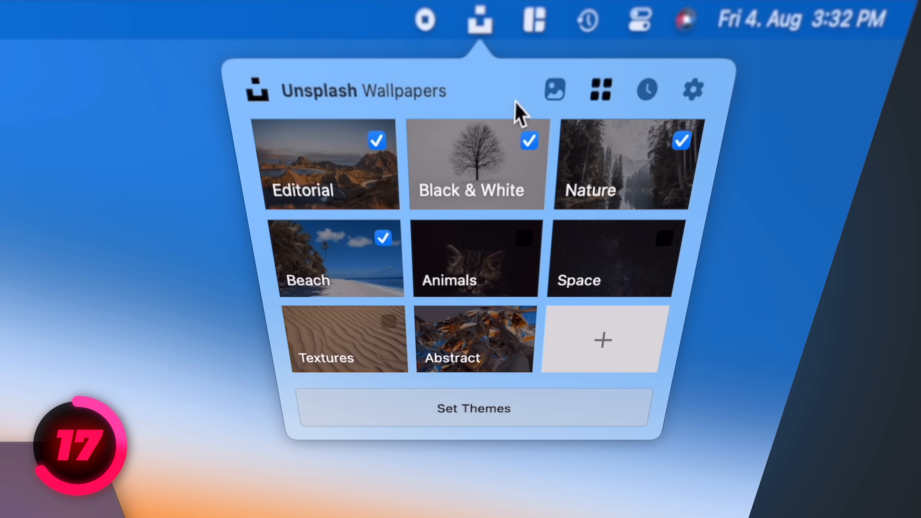
left_click(555, 89)
left_click(477, 270)
left_click(479, 268)
left_click(480, 268)
left_click(480, 268)
left_click(480, 269)
left_click(479, 269)
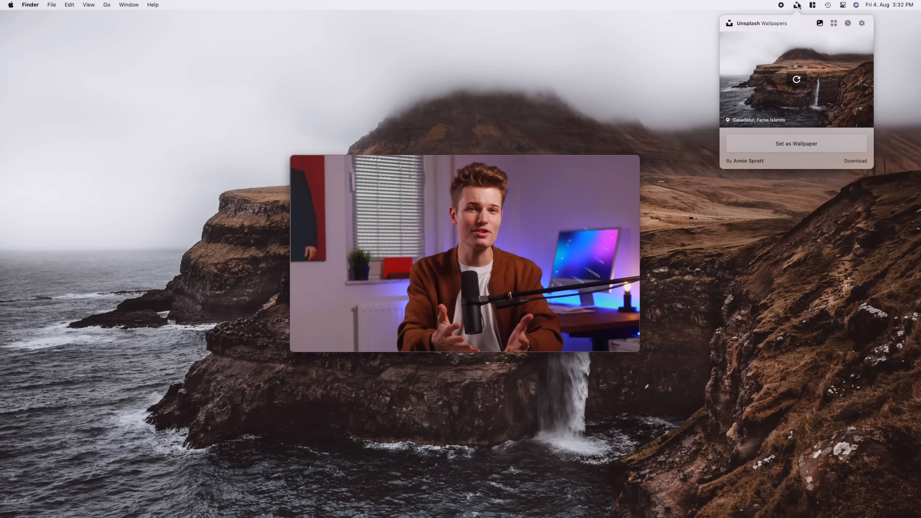
left_click(798, 5)
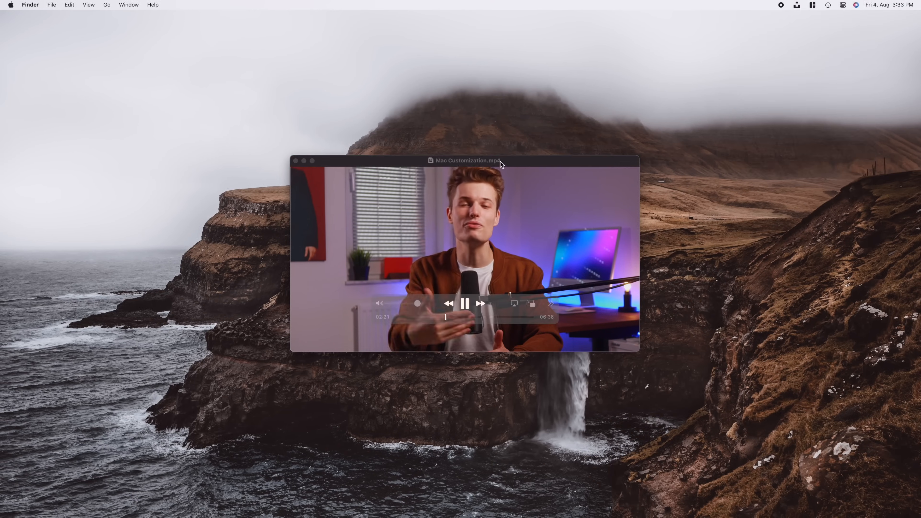
- Move the Mac Customization.mp4 window aside and try Green, Graphite and Pink accent colours before choosing Red
left_click_drag(503, 165, 750, 104)
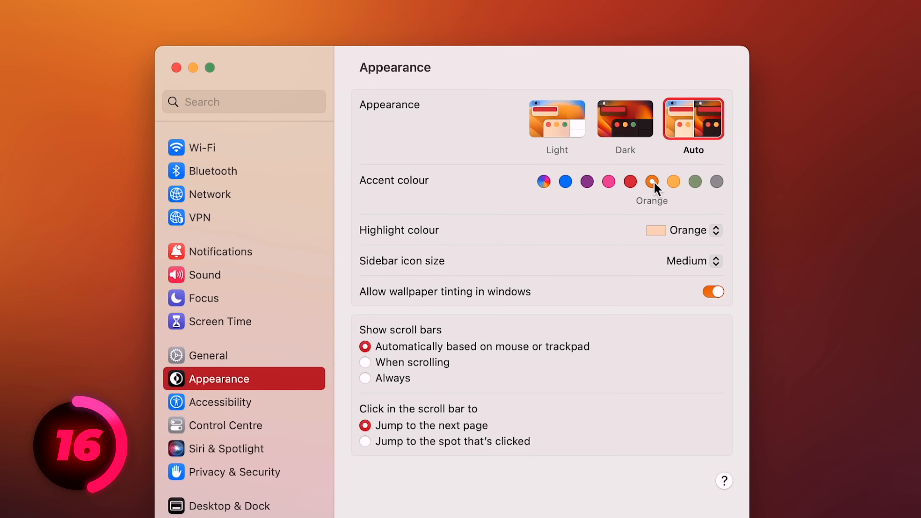
left_click(695, 181)
left_click(716, 181)
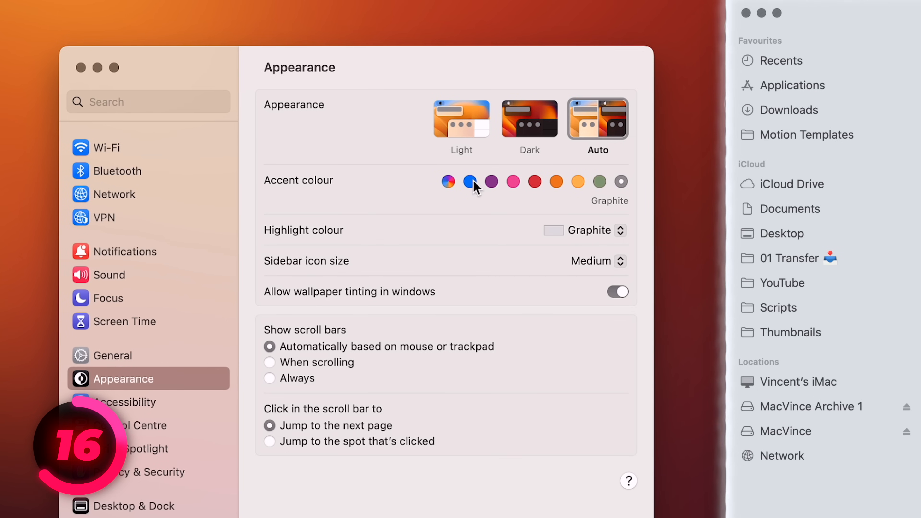
left_click(513, 181)
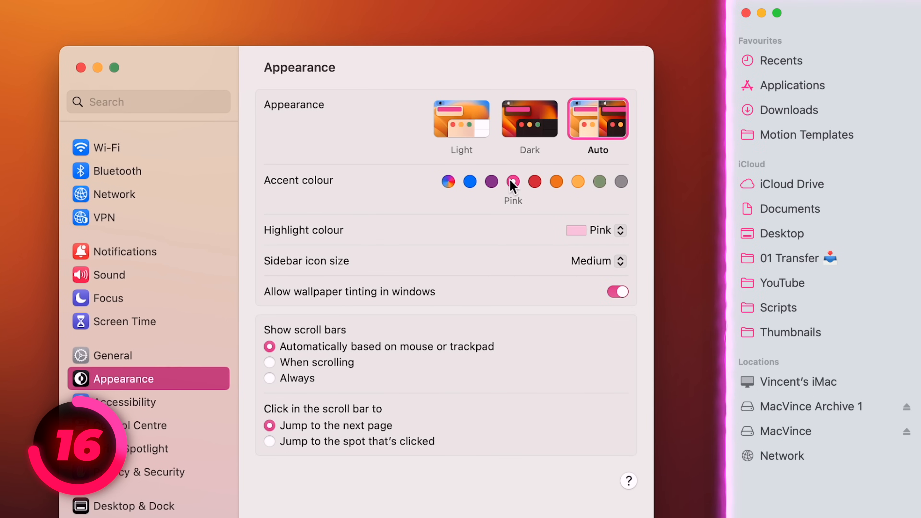
left_click(535, 182)
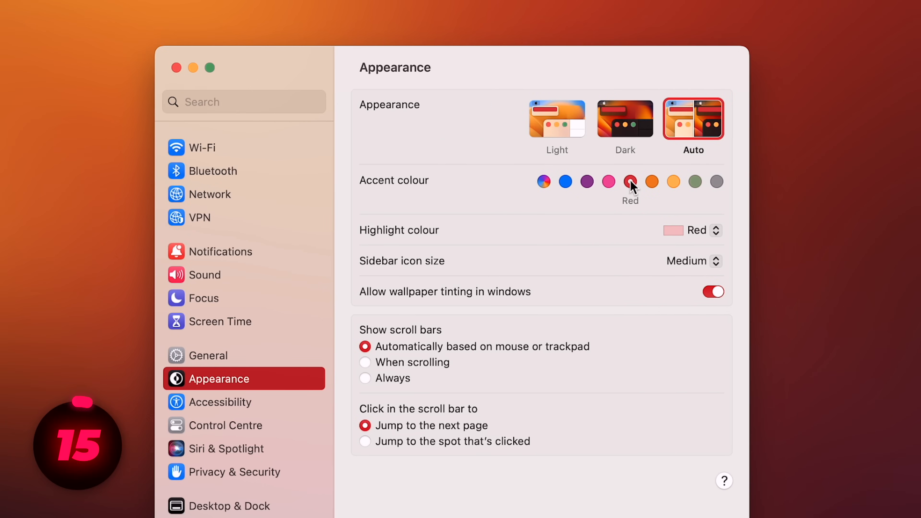
- Set the highlight colour to Yellow and the sidebar icon size to Large in the Appearance settings
left_click(690, 234)
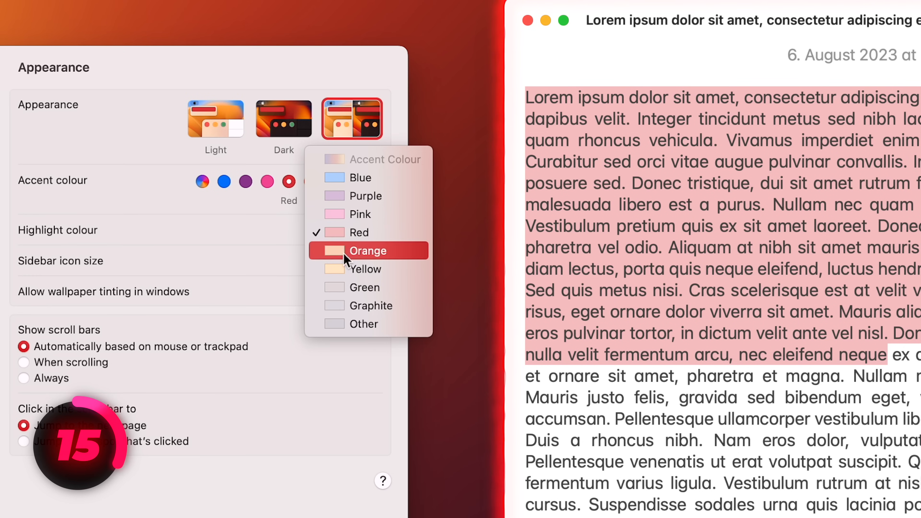
left_click(344, 270)
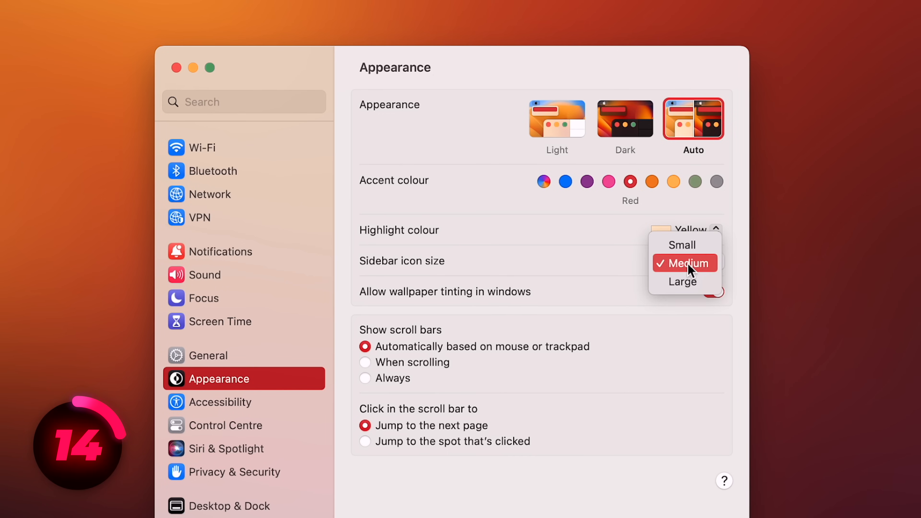
left_click(687, 282)
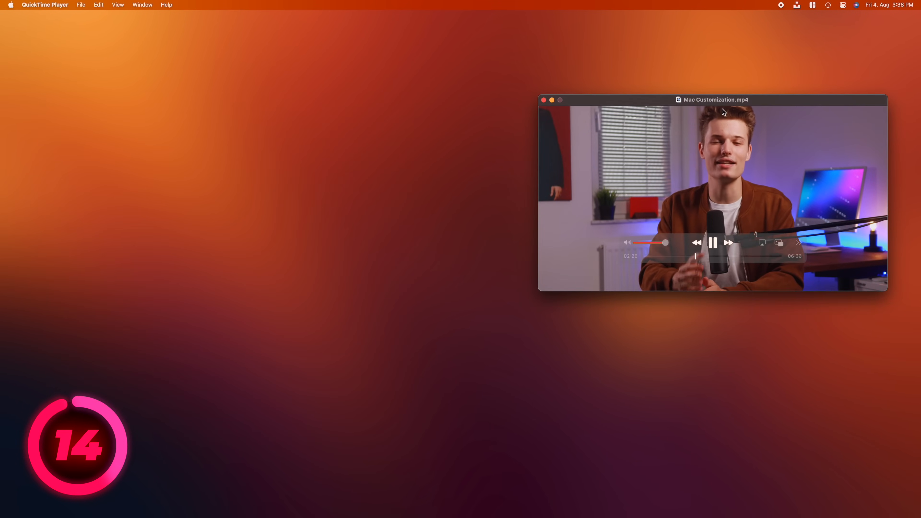
left_click_drag(722, 104, 486, 160)
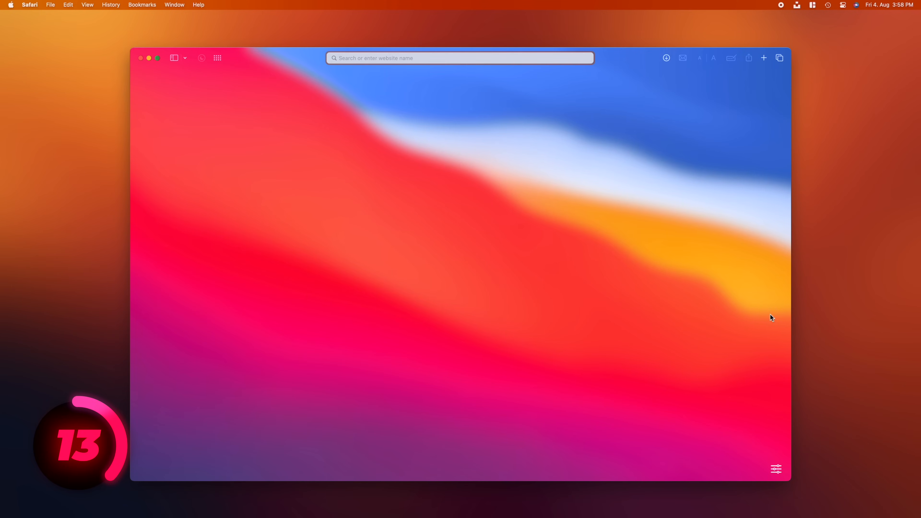
- Open macosicons.com in Safari and search its macOS icons for "spotify"
key("Return")
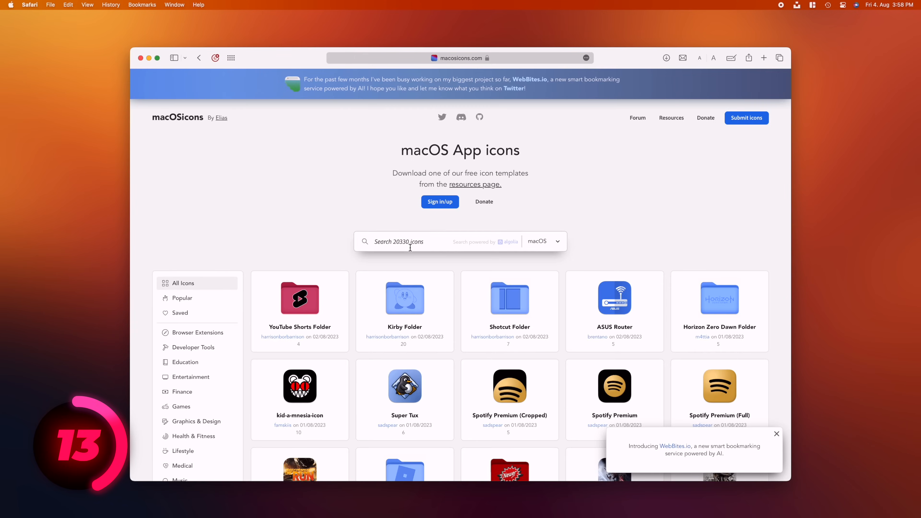
left_click(410, 247)
type("spotify")
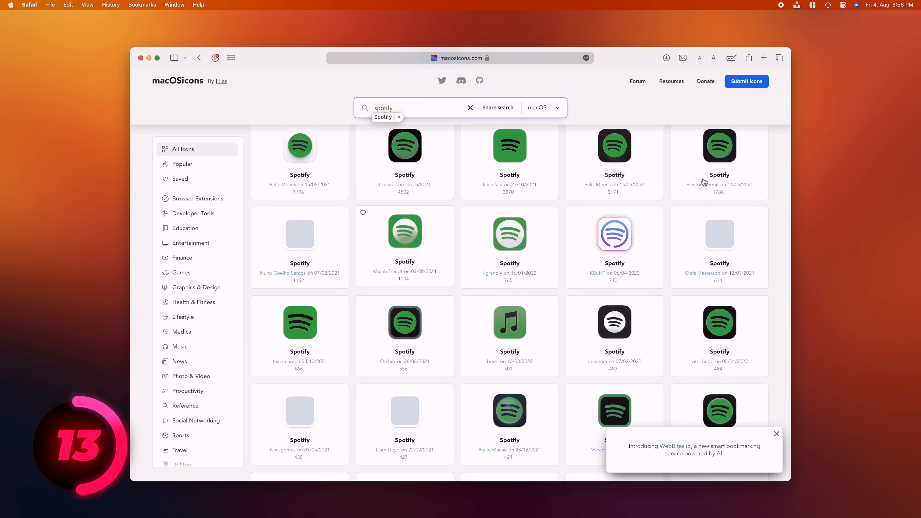
scroll(480, 320, "down", 3)
key("super+t")
left_click(403, 58)
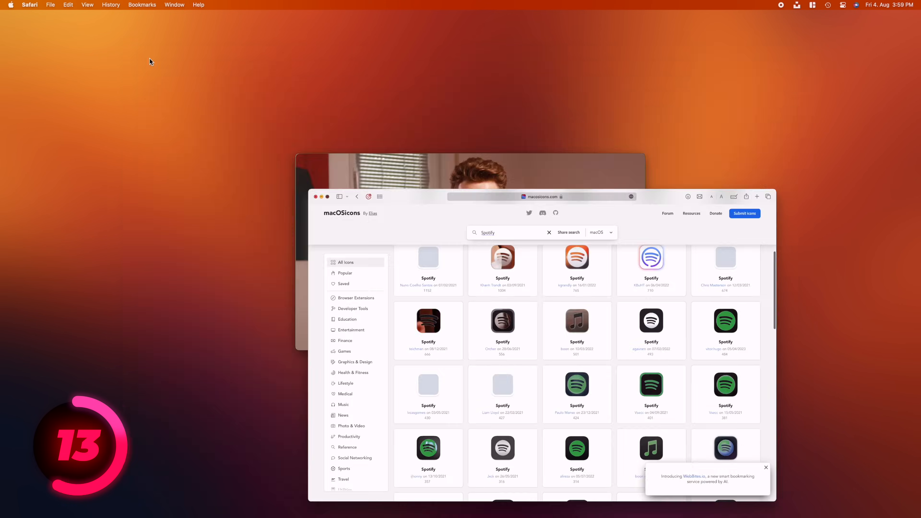
- Restore the minimised App icons and Applications folder windows
mouse_move(579, 517)
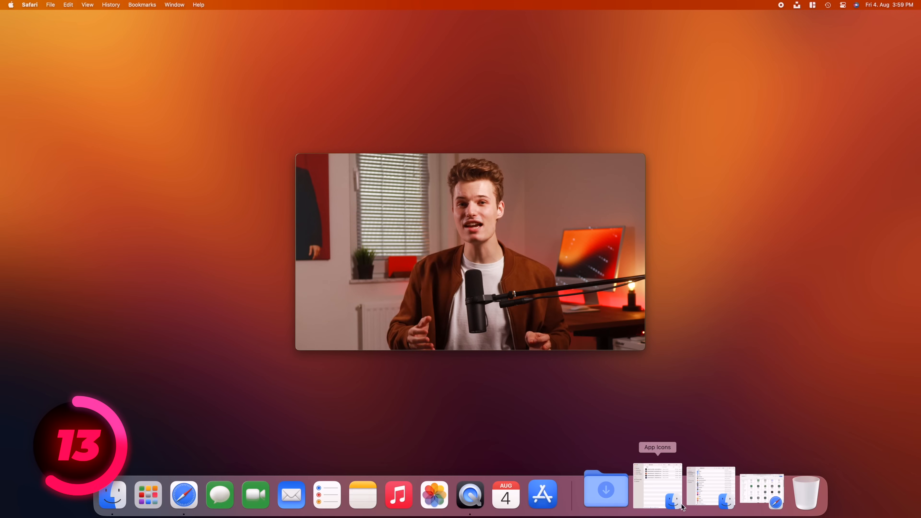
left_click(666, 503)
left_click(683, 507)
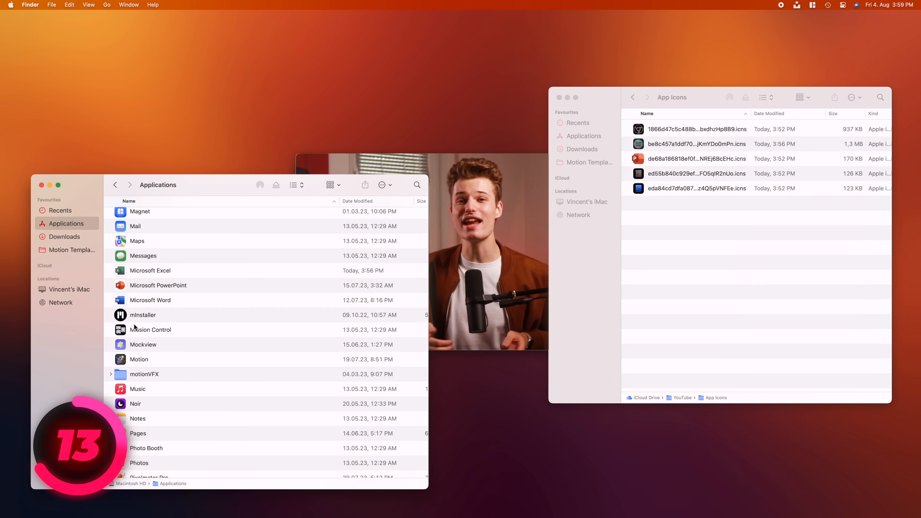
- Open the info window of Microsoft Excel and replace its icon with a custom icon file from the App icons folder
left_click(140, 276)
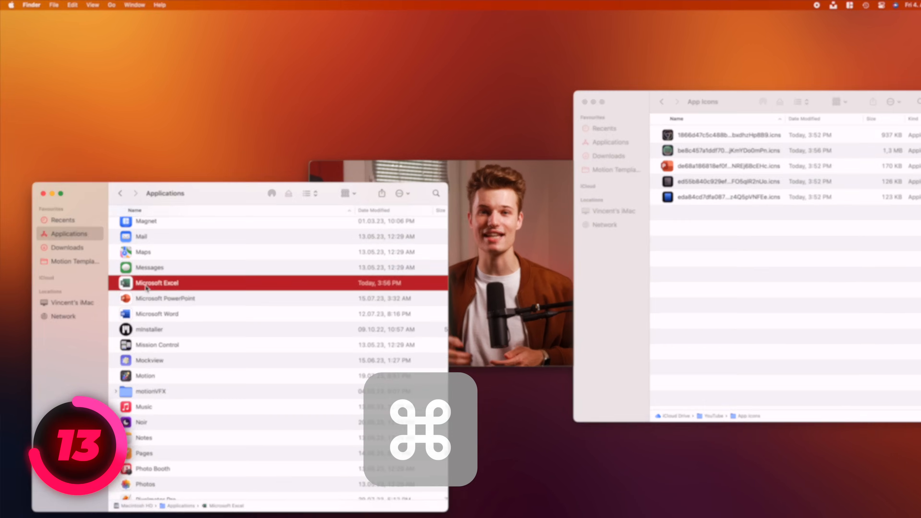
key("super+i")
left_click(920, 217)
left_click_drag(920, 218, 30, 61)
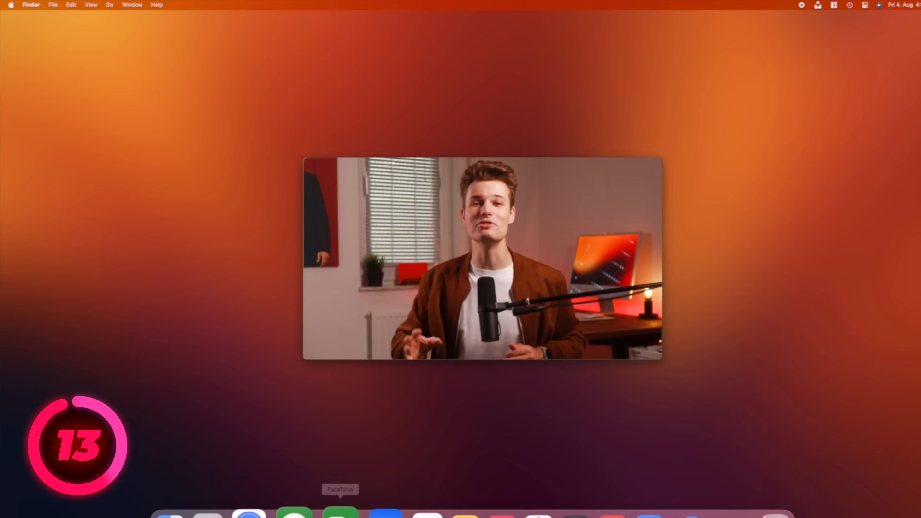
left_click(227, 507)
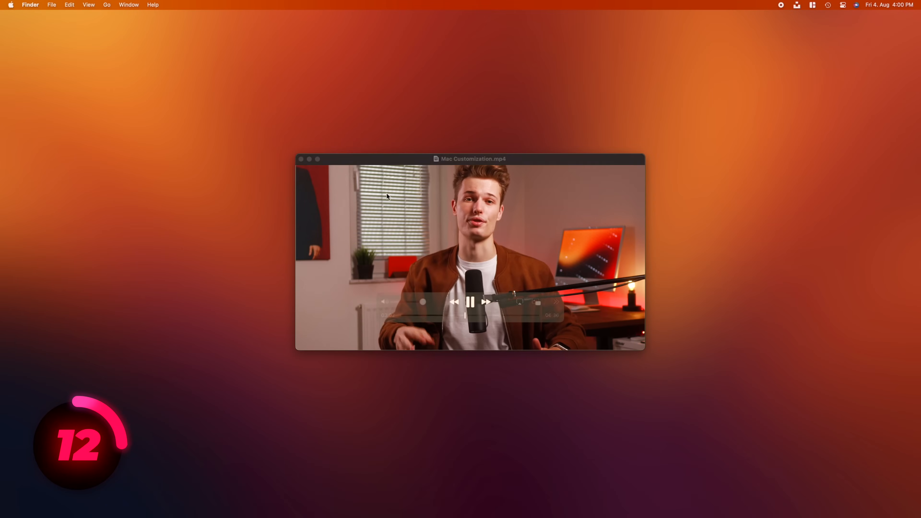
left_click(394, 164)
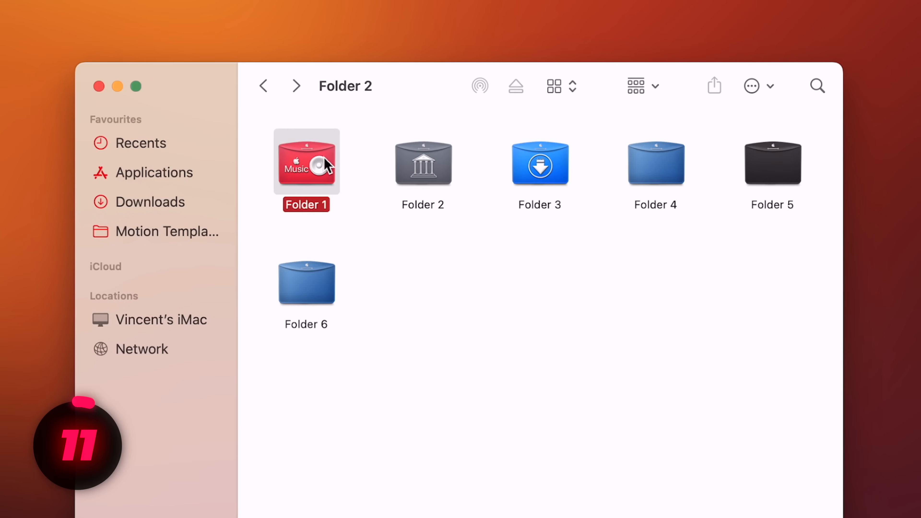
- Open Folder 1 and set its window background to a picture in the view options
double_click(320, 167)
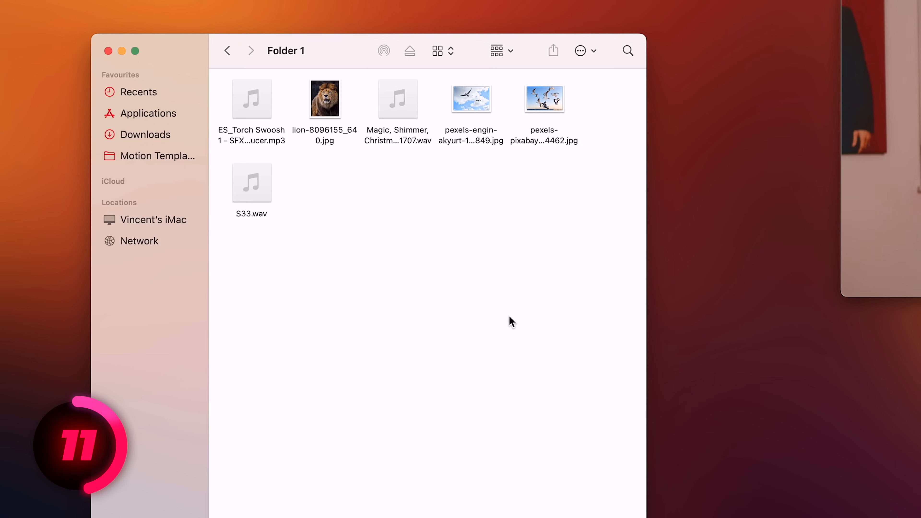
right_click(510, 318)
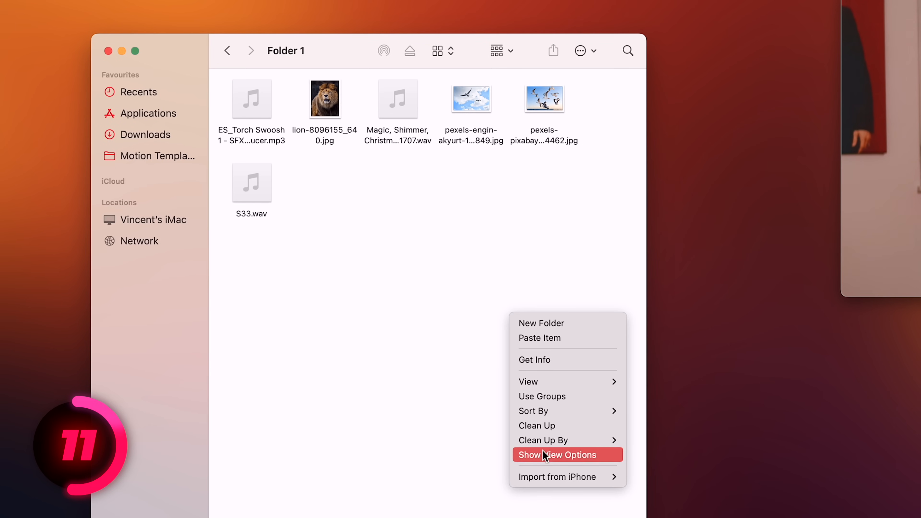
left_click(544, 458)
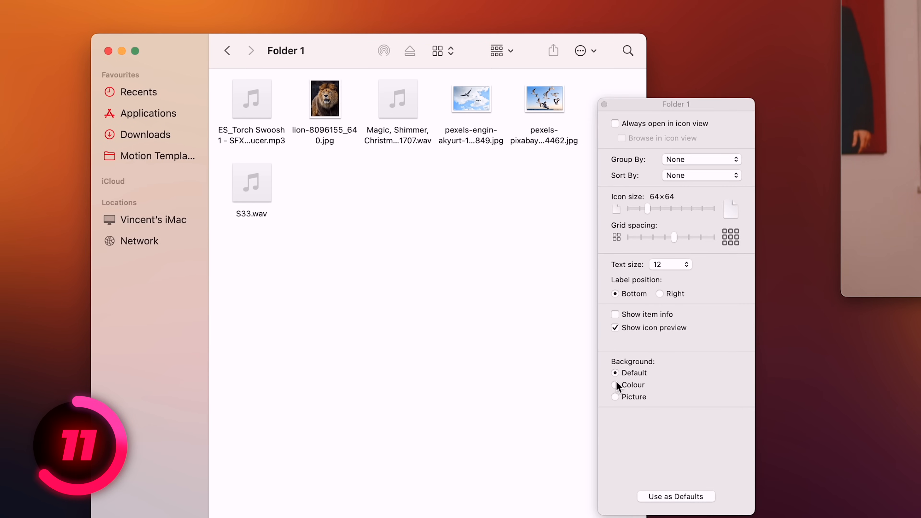
left_click(615, 384)
left_click(616, 398)
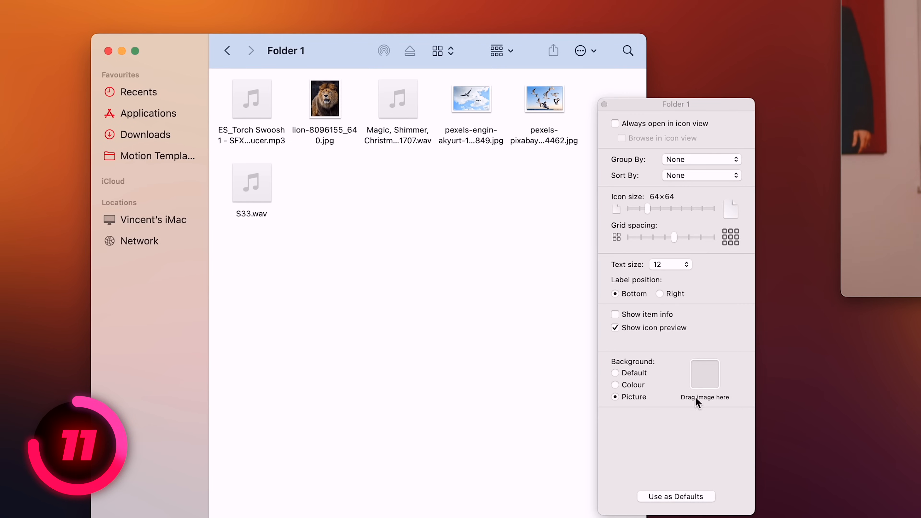
left_click_drag(885, 415, 705, 374)
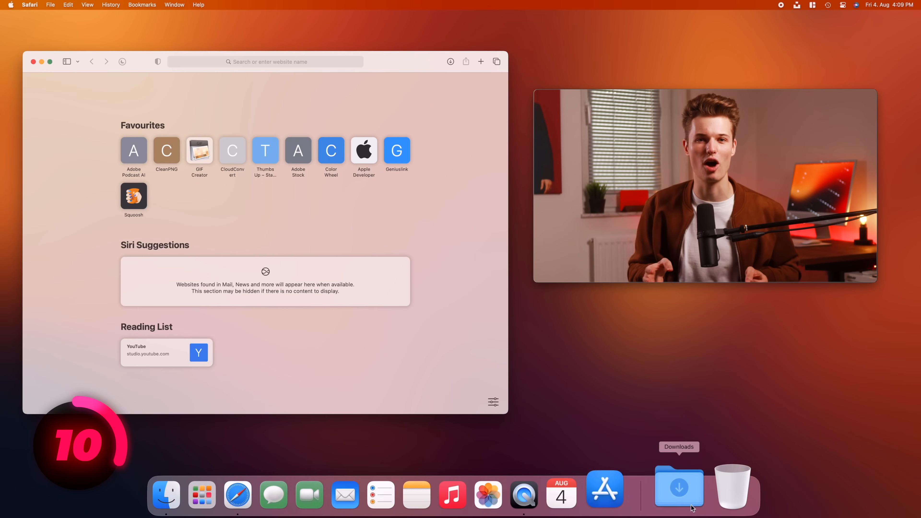
- Set an image from Downloads as Safari's start page background and hide the Reading List, Siri Suggestions and Favourites sections
left_click(693, 508)
left_click_drag(695, 413, 446, 295)
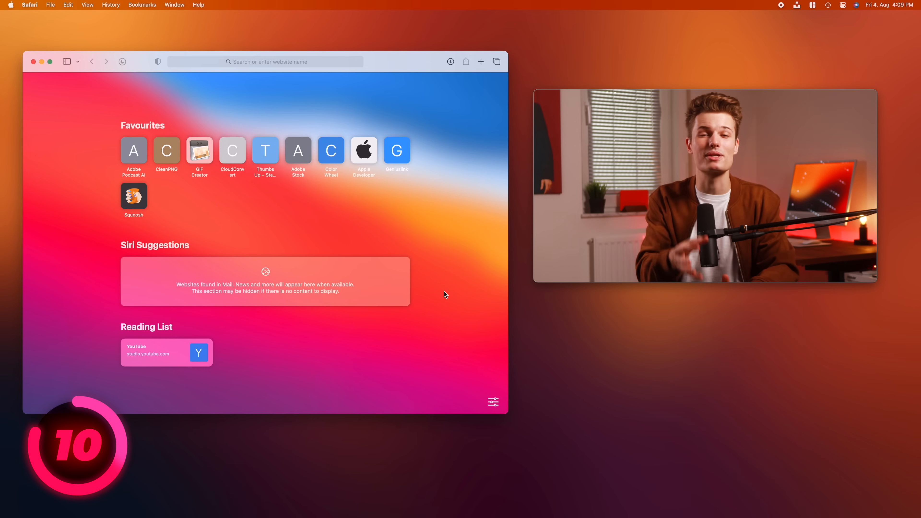
left_click(494, 401)
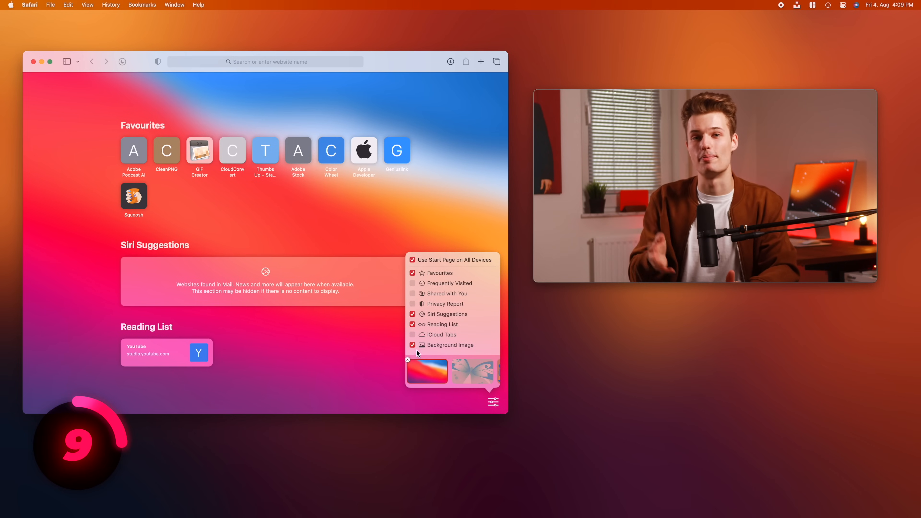
left_click(413, 324)
left_click(413, 315)
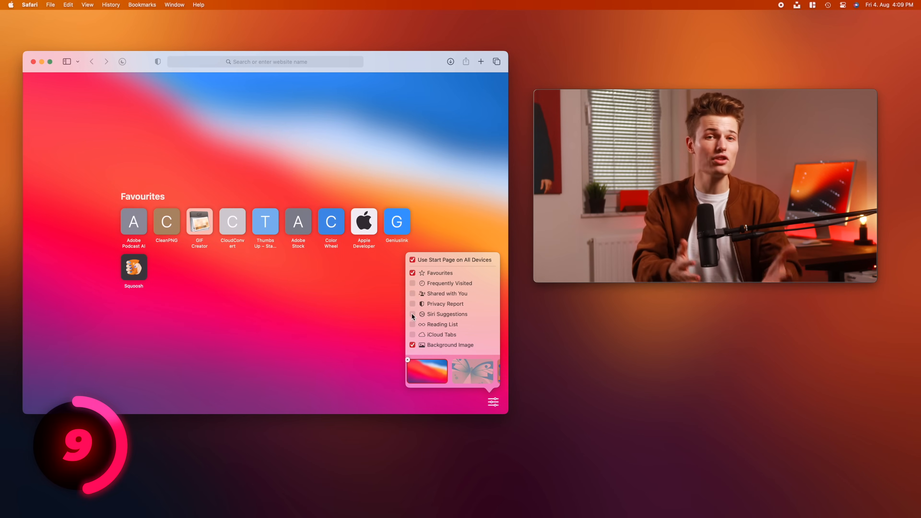
left_click(412, 274)
left_click(367, 288)
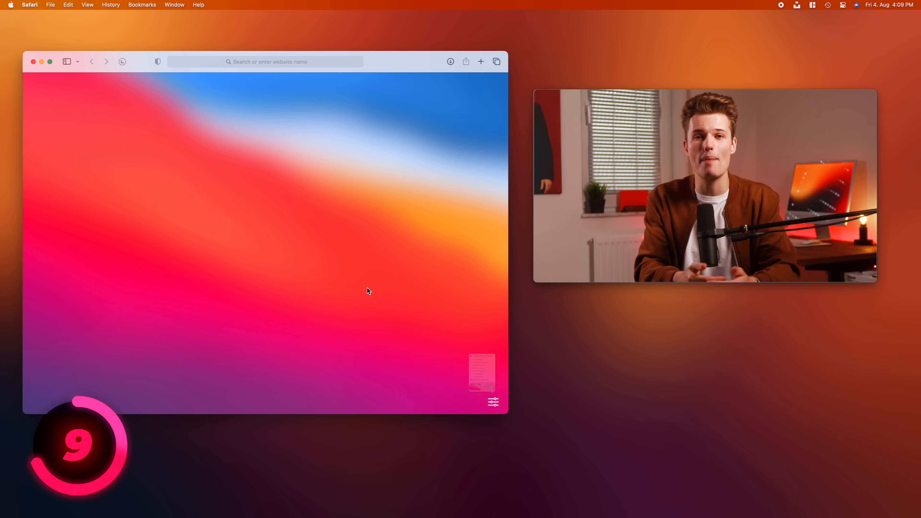
- Load wikipedia.org in Safari
left_click(299, 67)
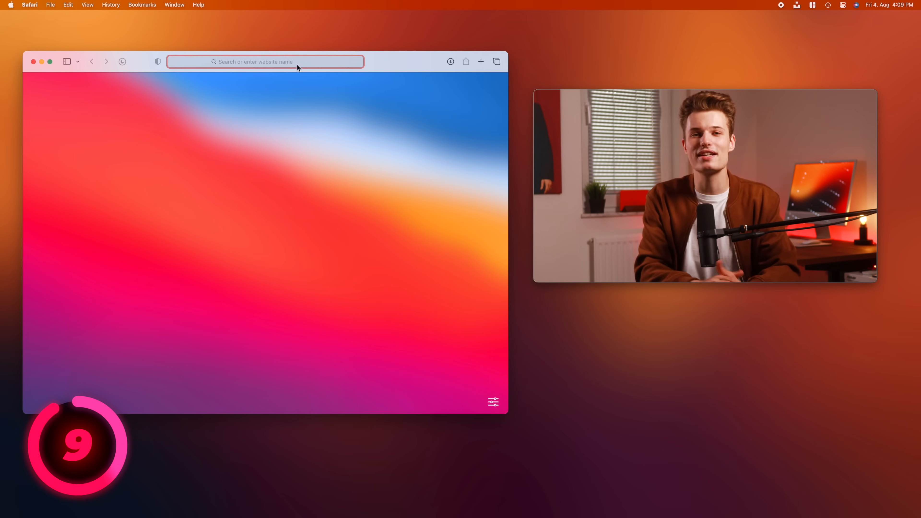
type("wikipedia.org")
key("Return")
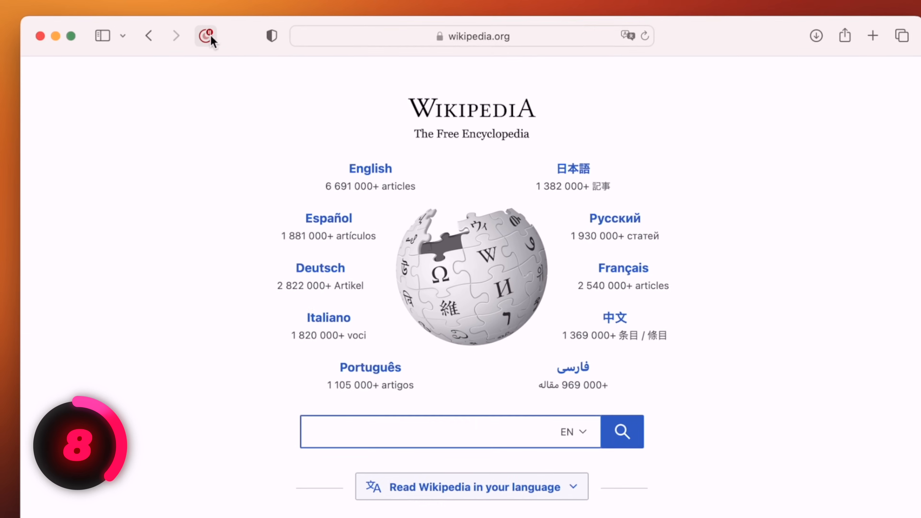
- Set the Noir extension's Enabled option to On for wikipedia.org and minimise the browser window
left_click(123, 61)
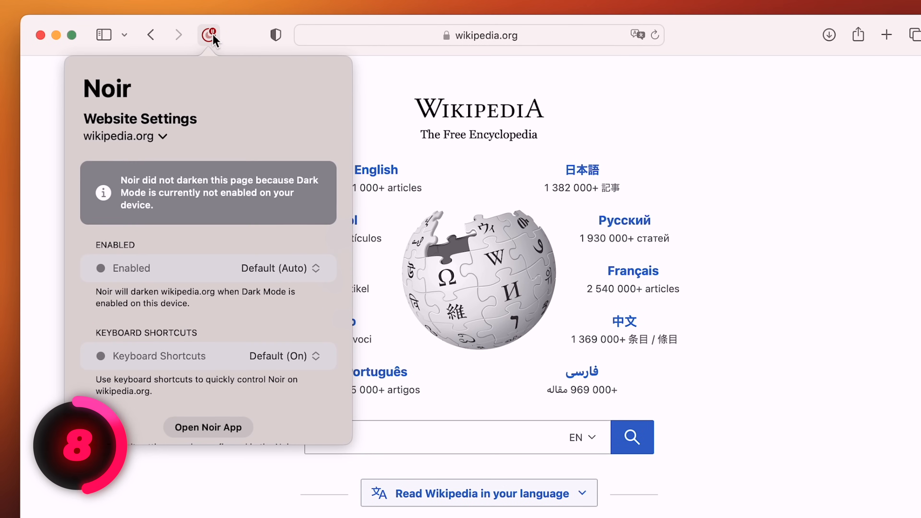
left_click(283, 270)
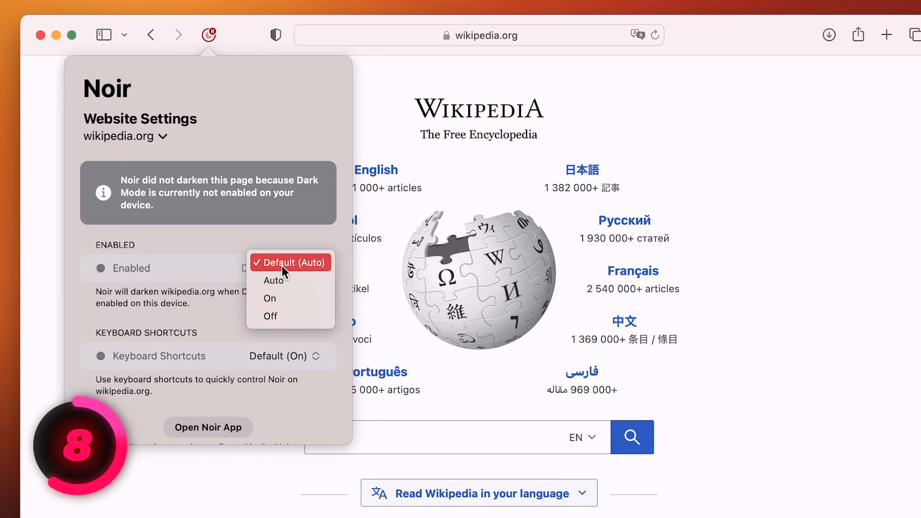
left_click(282, 302)
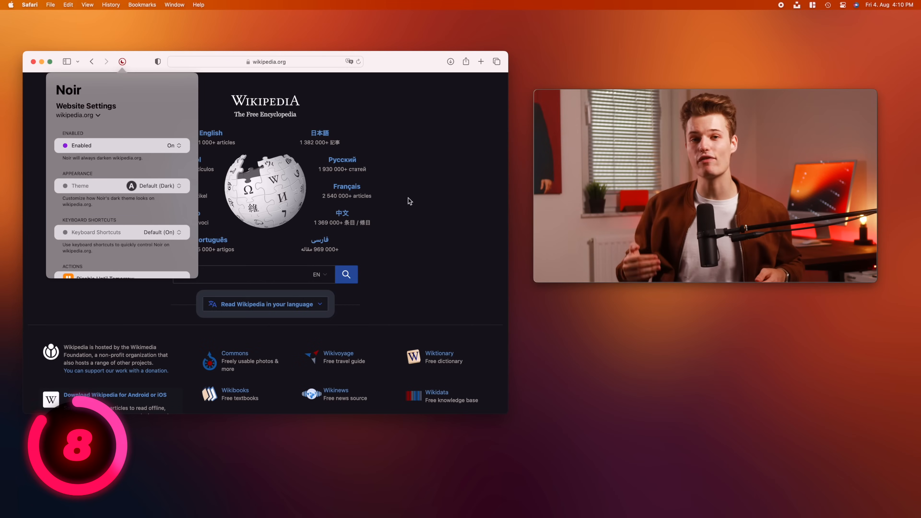
left_click(425, 198)
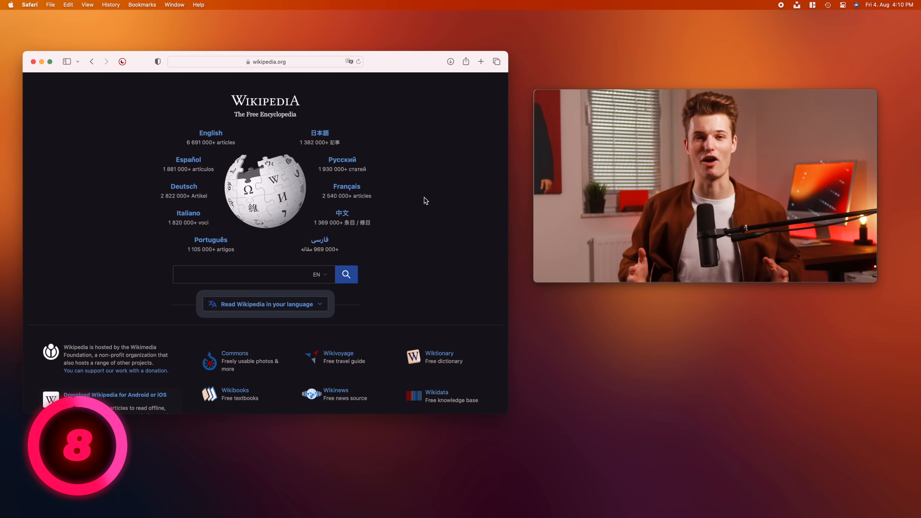
left_click(42, 61)
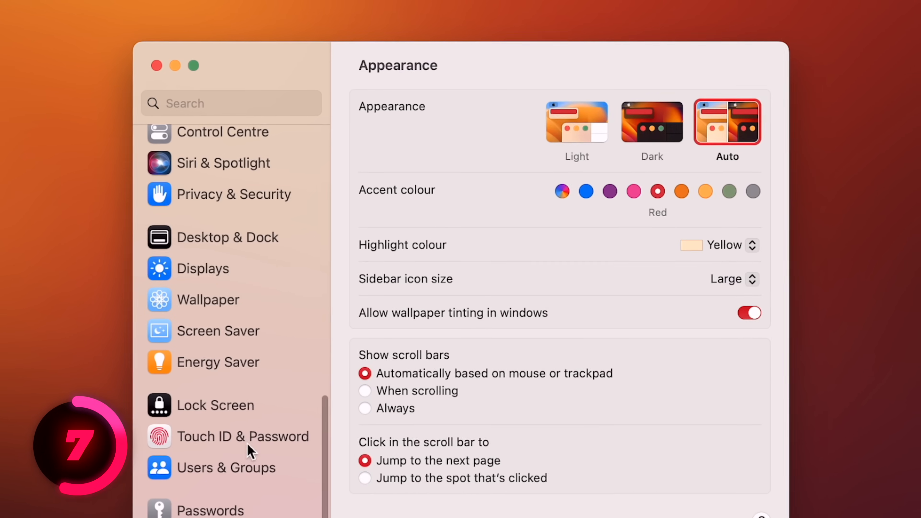
- Set the message shown when locked to "Don't touch my Mac" in the Lock Screen settings
left_click(247, 412)
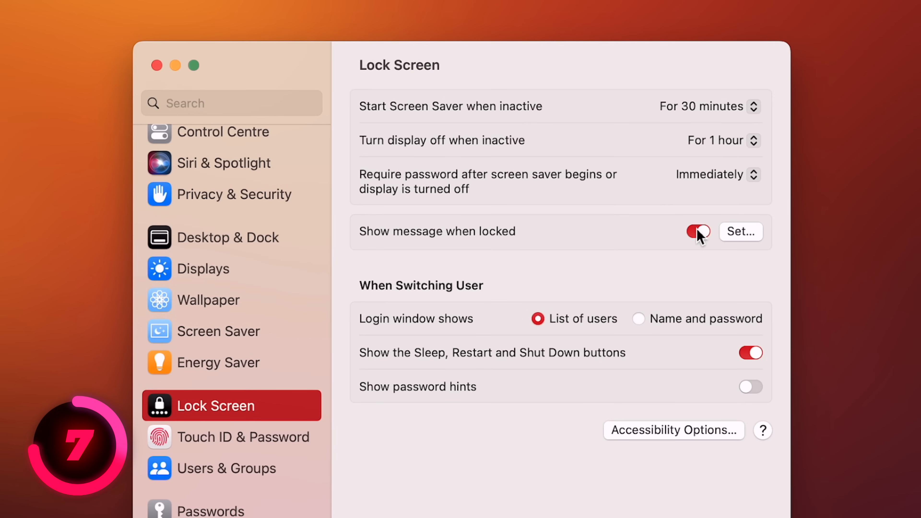
left_click(742, 232)
type("Don't touch my Mac")
key("Return")
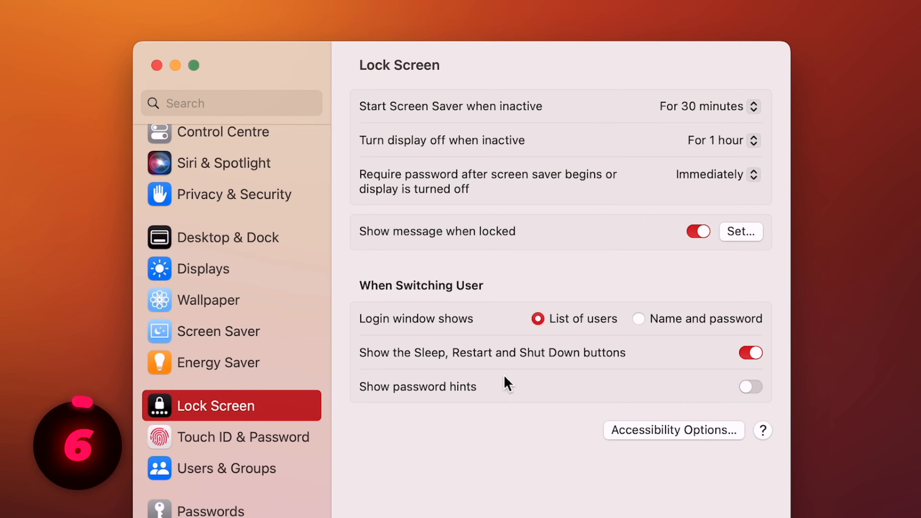
- Lock the Mac and enter the account password to unlock it again
key("ctrl+super+q")
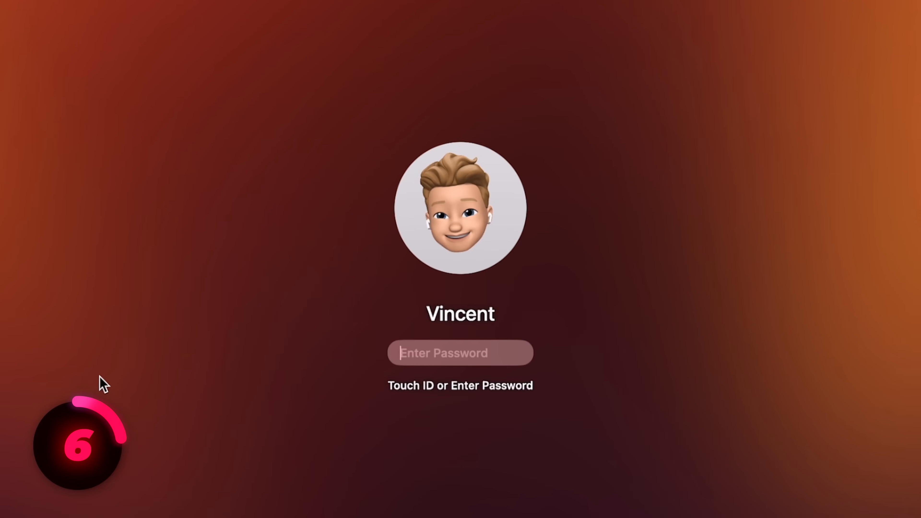
type("••••")
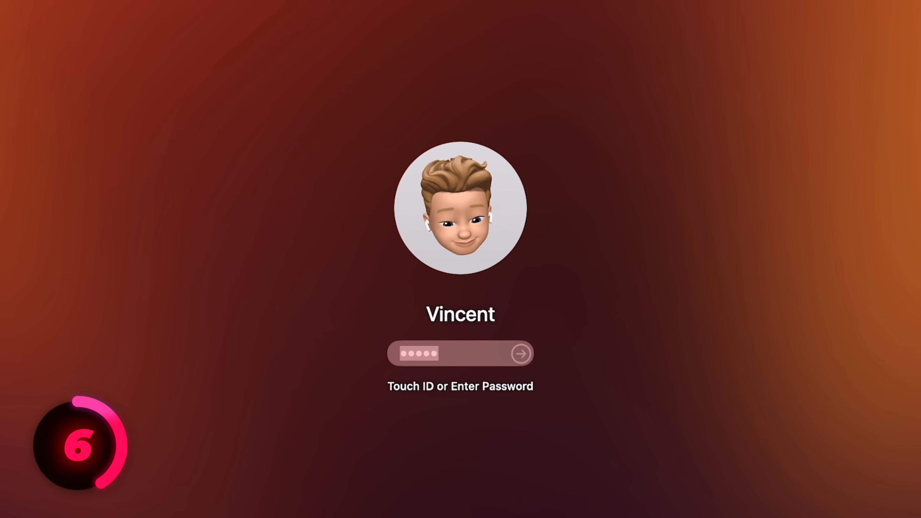
type("•••••••••")
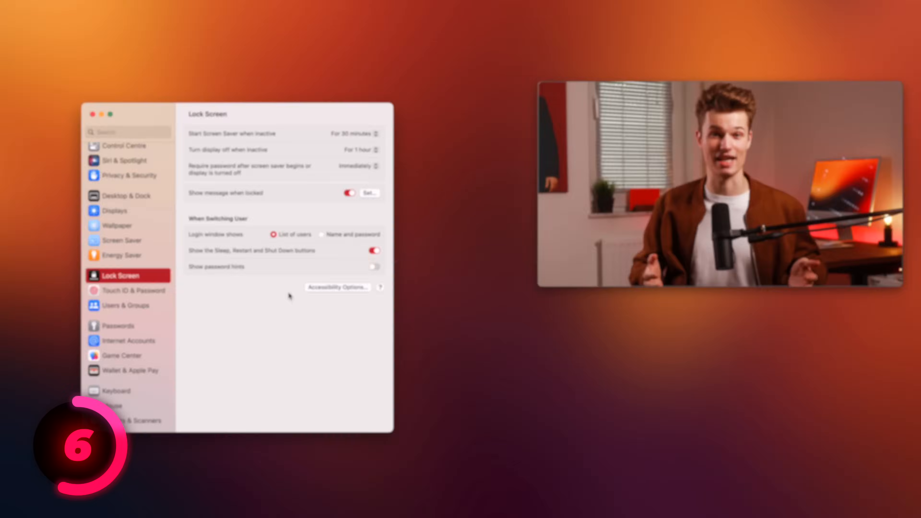
- Replace the Apple ID account picture with the robot Memoji and save it
scroll(120, 256, "up", 10)
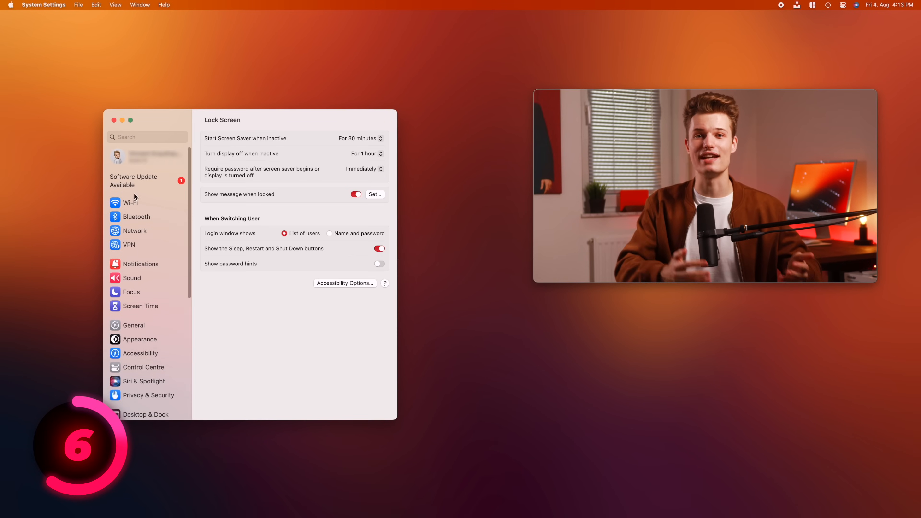
left_click(124, 159)
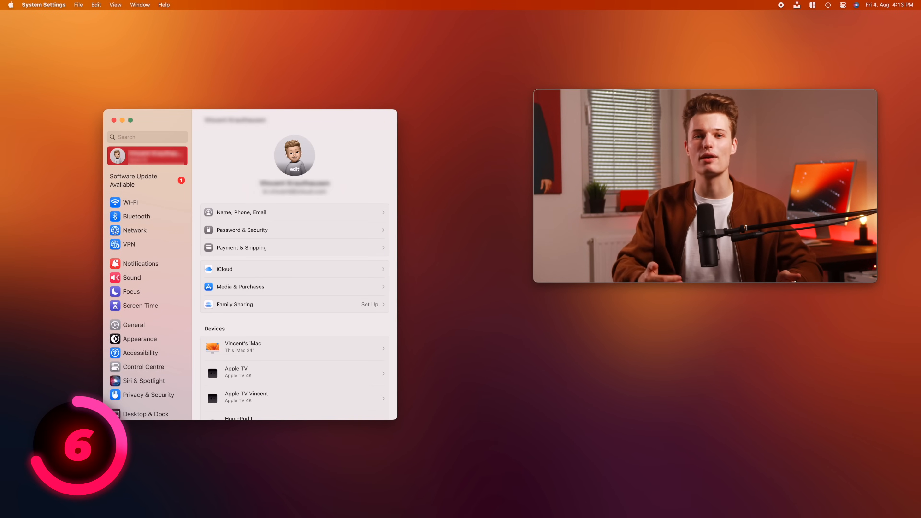
left_click(294, 155)
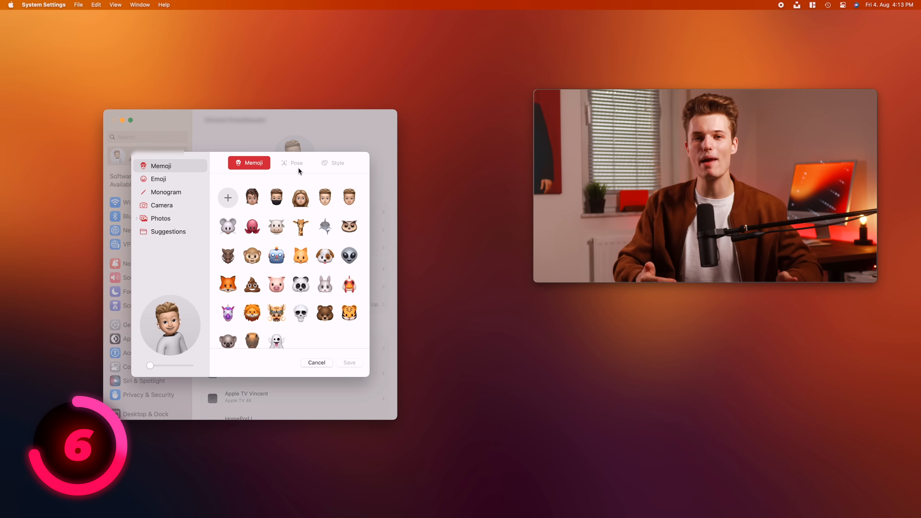
left_click(276, 255)
left_click(349, 363)
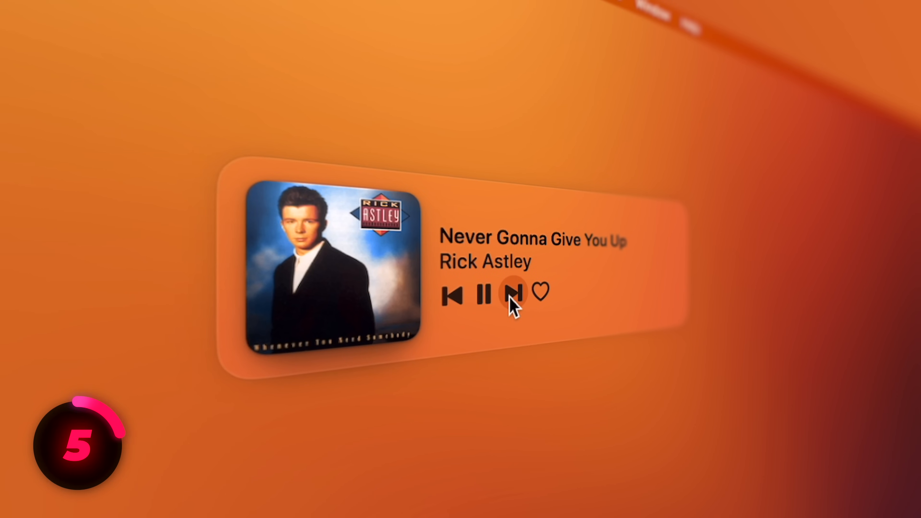
- Skip to the next track in the Sleeve desktop player, try its Minim, Classic and Neue themes, and apply Stack
left_click(511, 293)
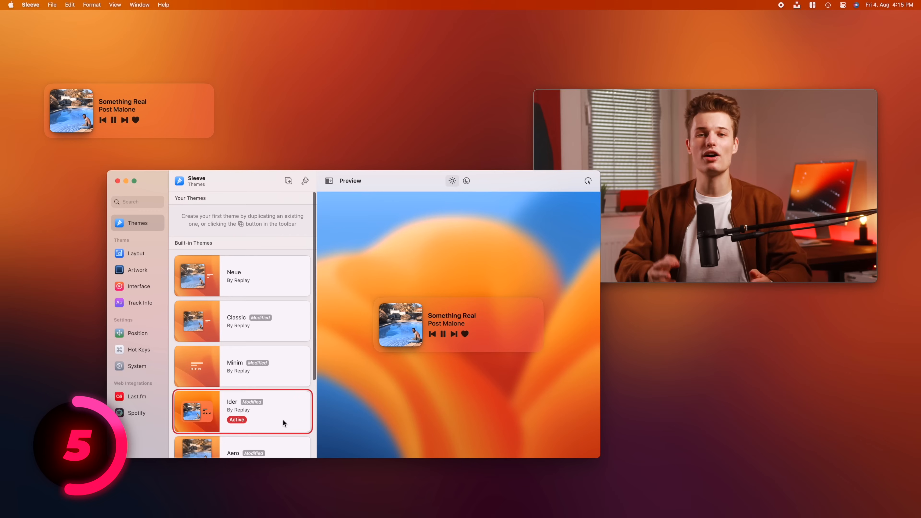
left_click(259, 370)
left_click(250, 322)
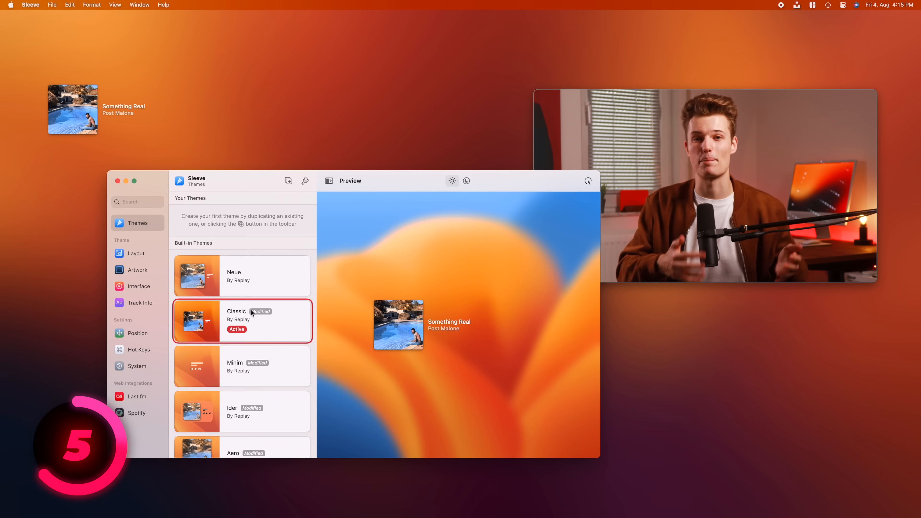
left_click(250, 291)
scroll(263, 353, "down", 5)
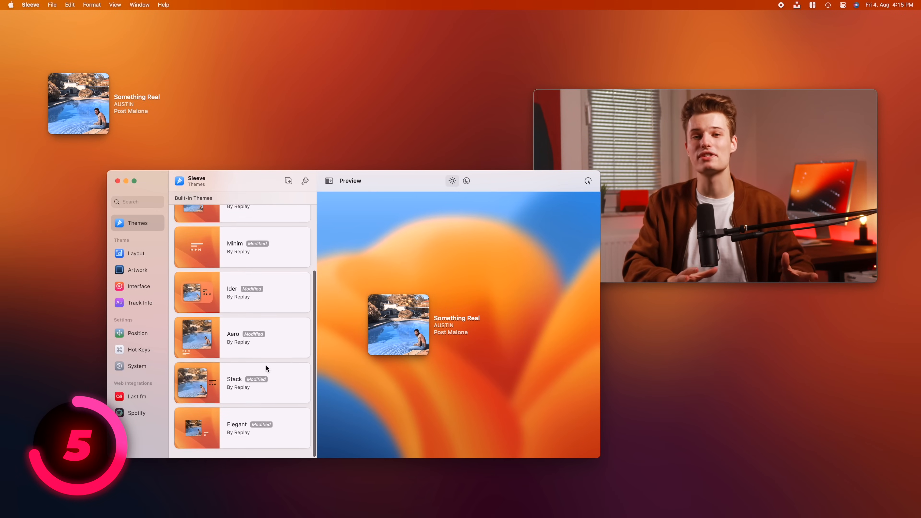
left_click(263, 381)
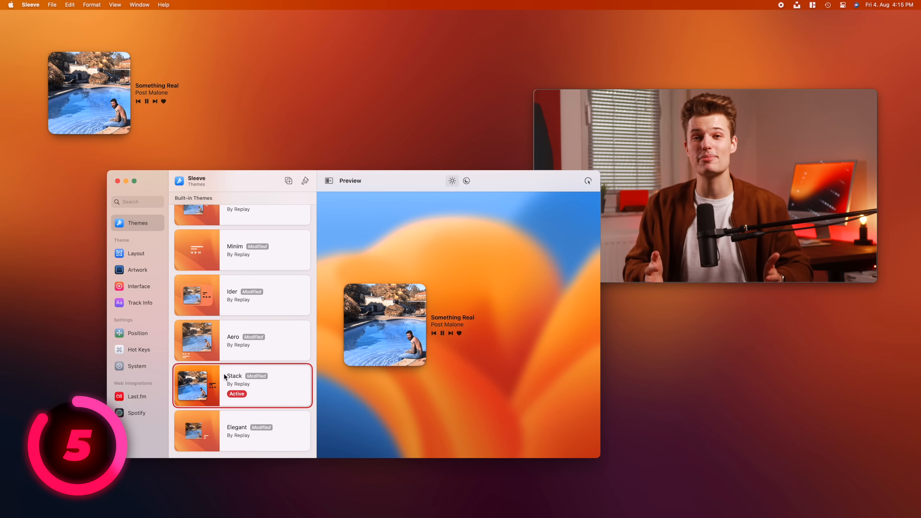
left_click(126, 182)
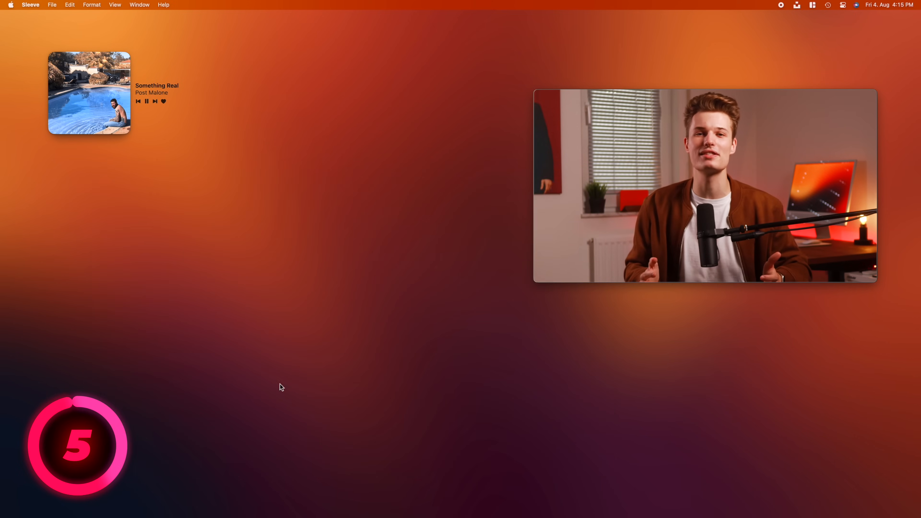
key("super+q")
left_click_drag(676, 93, 436, 149)
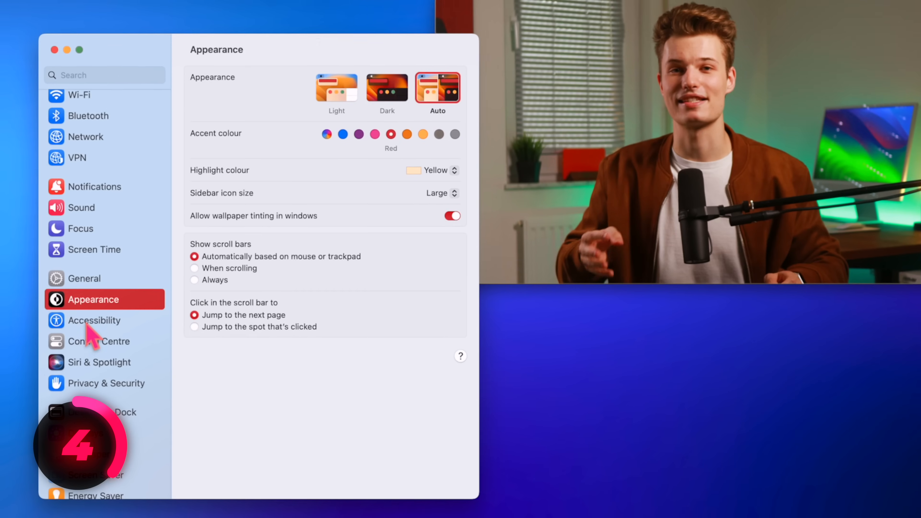
- In the Accessibility display settings, set the pointer size to the maximum and open the pointer outline and fill colour choices
left_click(63, 348)
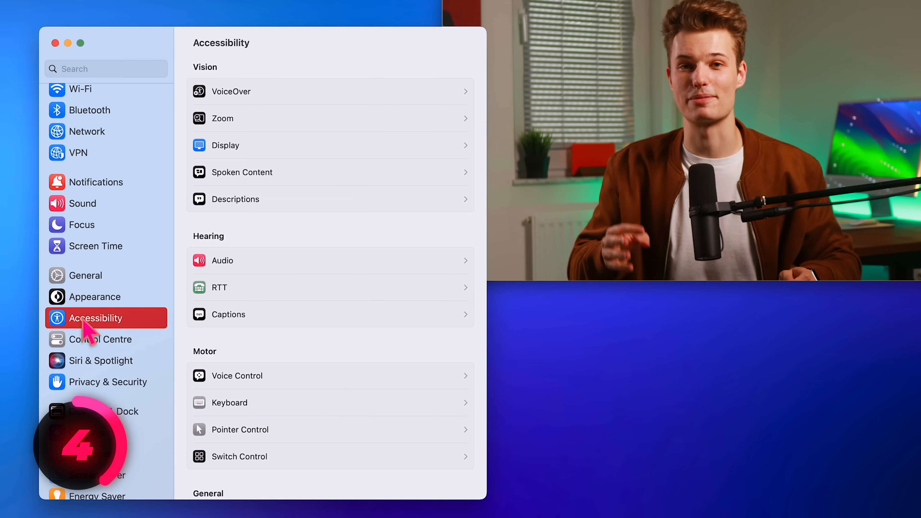
left_click(274, 156)
scroll(323, 281, "down", 5)
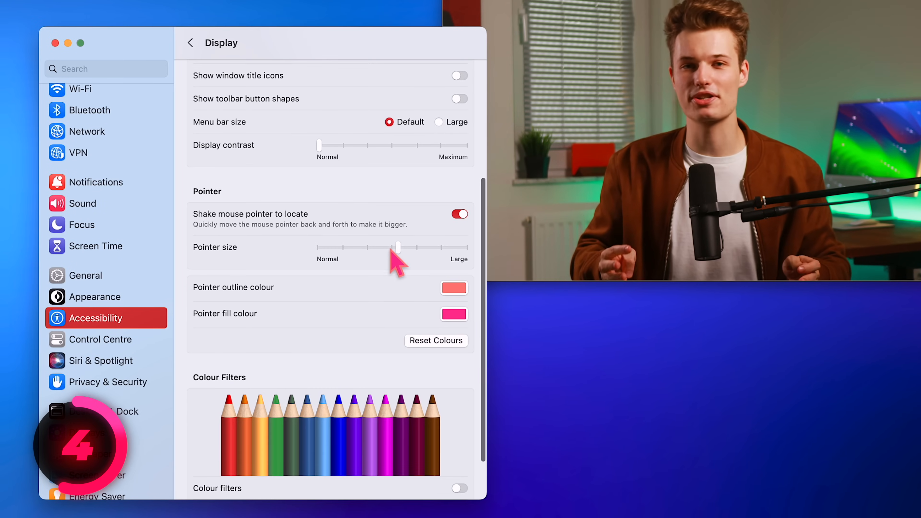
left_click(458, 288)
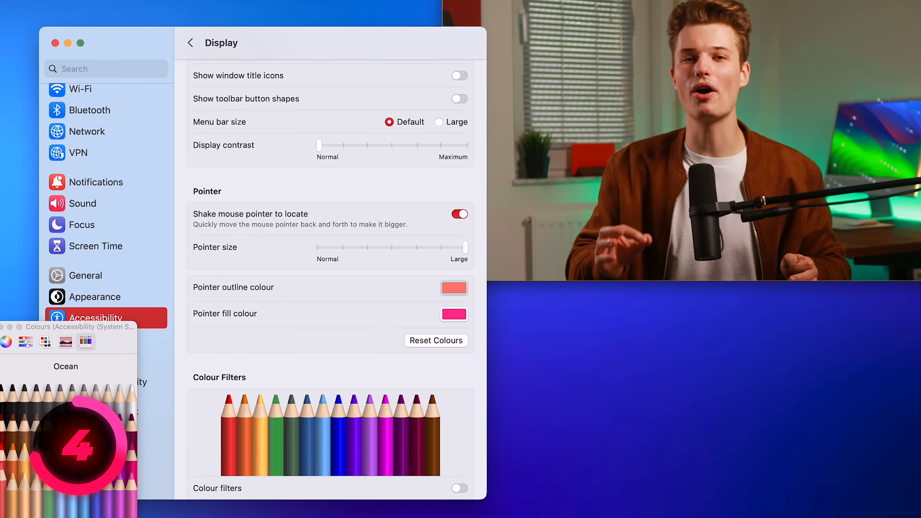
left_click(454, 314)
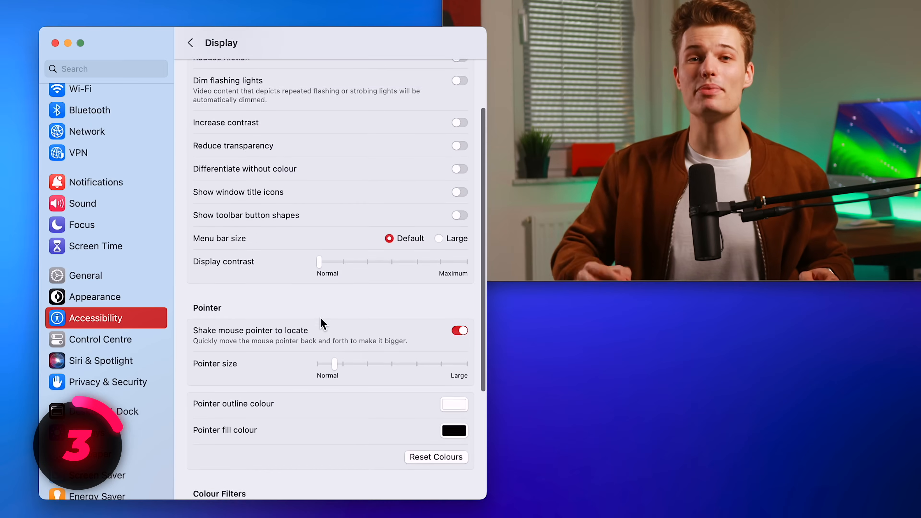
- Try the Increase contrast option in the Accessibility display settings and open the Sound settings
scroll(320, 323, "up", 5)
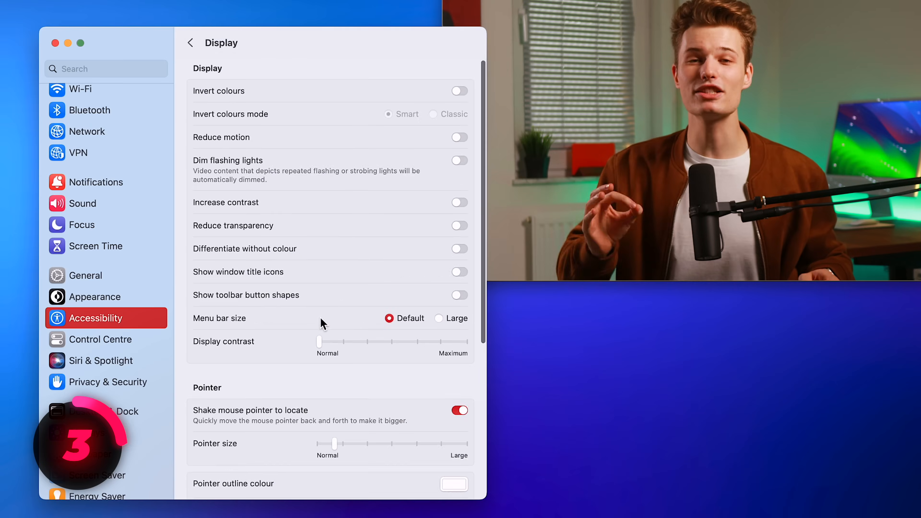
left_click(460, 201)
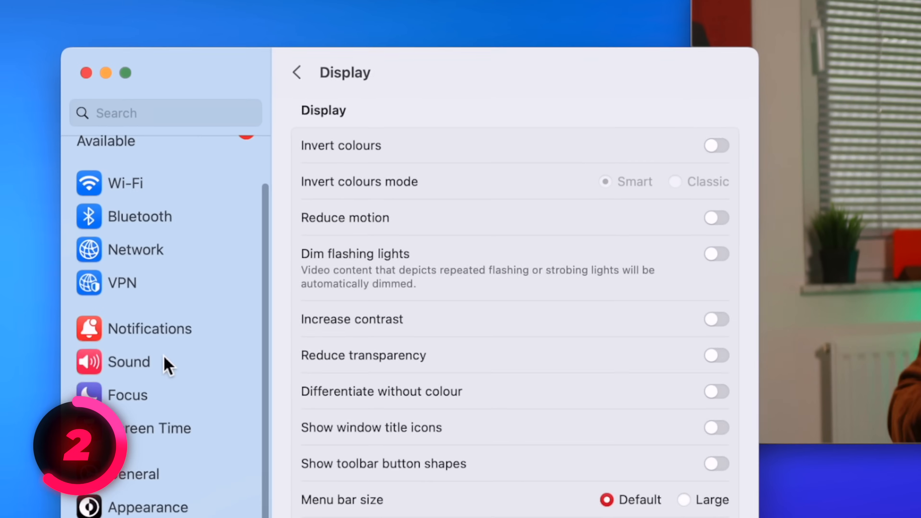
left_click(166, 360)
left_click(700, 155)
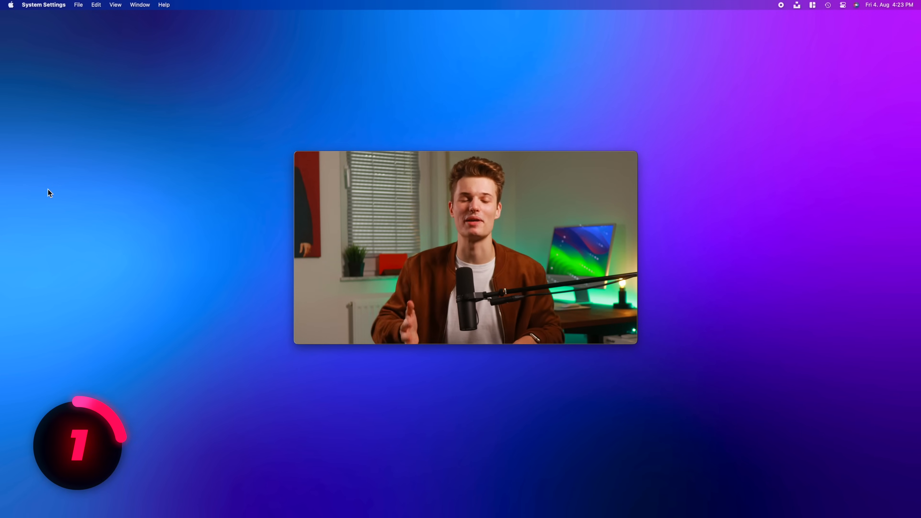
- Open Terminal and run defaults write com.apple.dock persistent-apps -array-add '{"tile-type"="small-spacer-tile";}'; killall Dock to add a small Dock spacer
left_click(776, 389)
key("super+space")
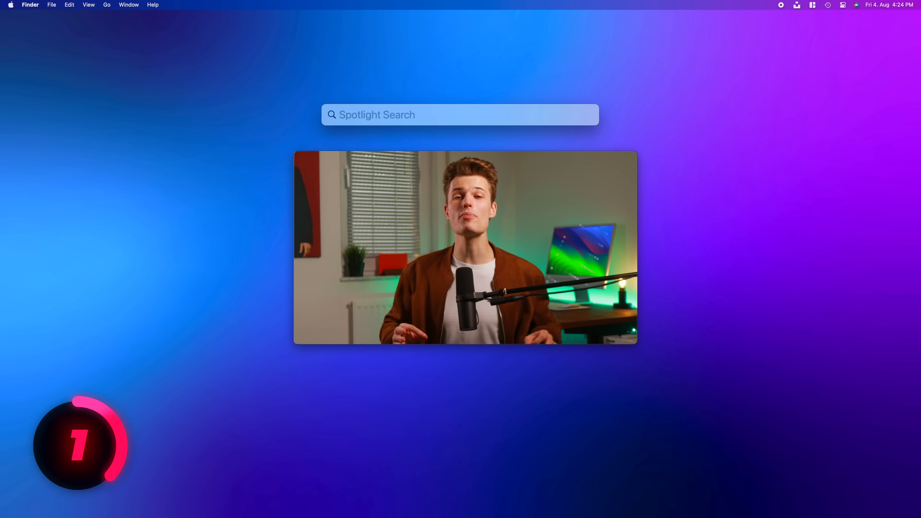
type("ter")
key("Return")
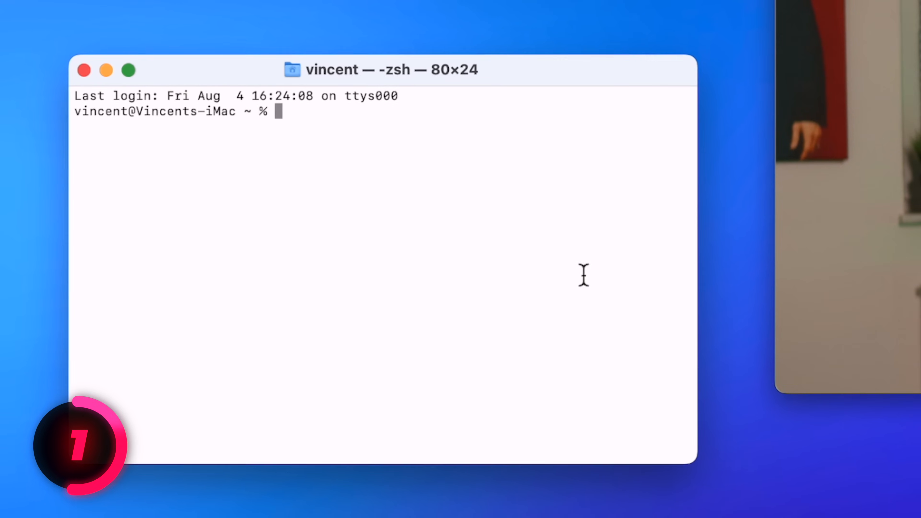
type("defaults write com.apple.dock persistent-apps -array-add '{\"tile-type\"=\"small-spacer-tile\";}'; killall Dock")
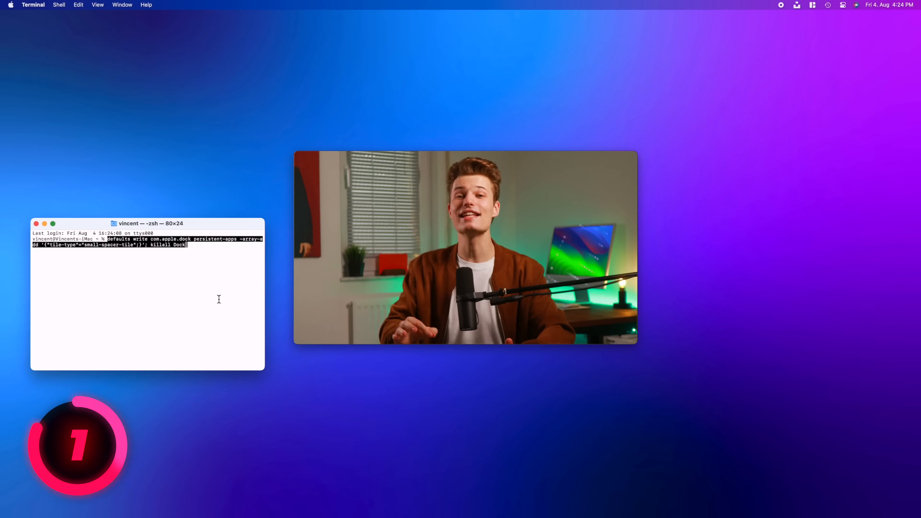
key("Return")
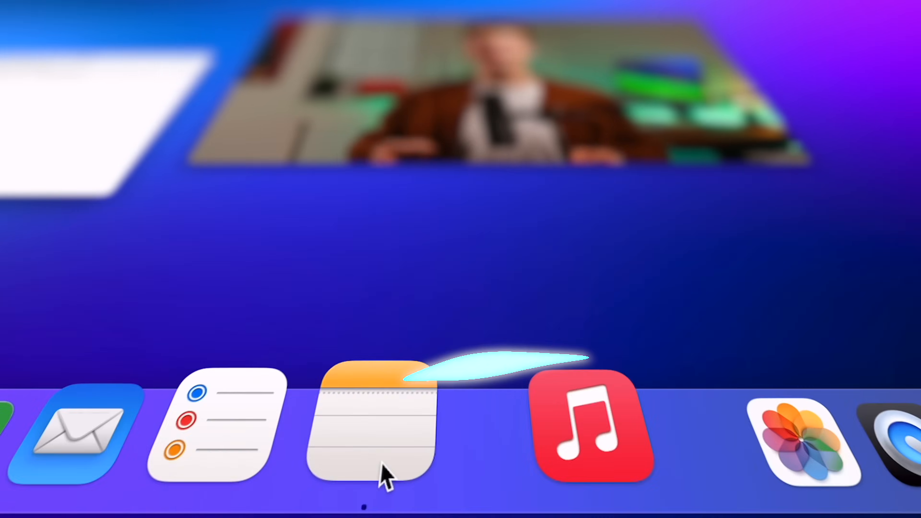
- Move a Dock spacer between Mail and Reminders, and remove another spacer from the Dock
left_click_drag(387, 475, 145, 476)
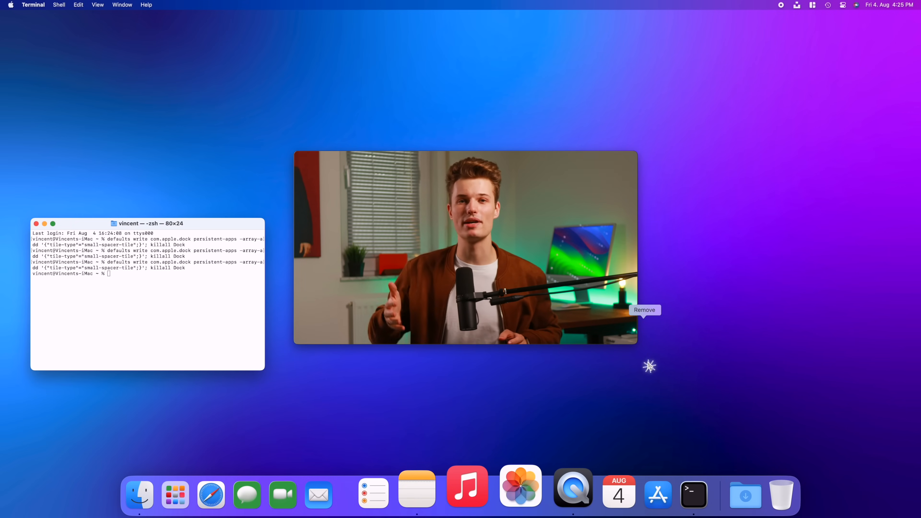
left_click_drag(649, 366, 649, 366)
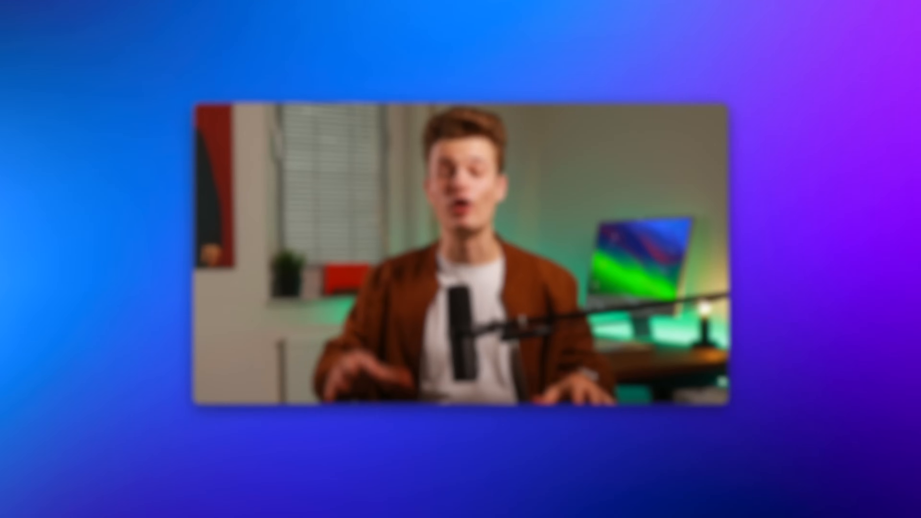